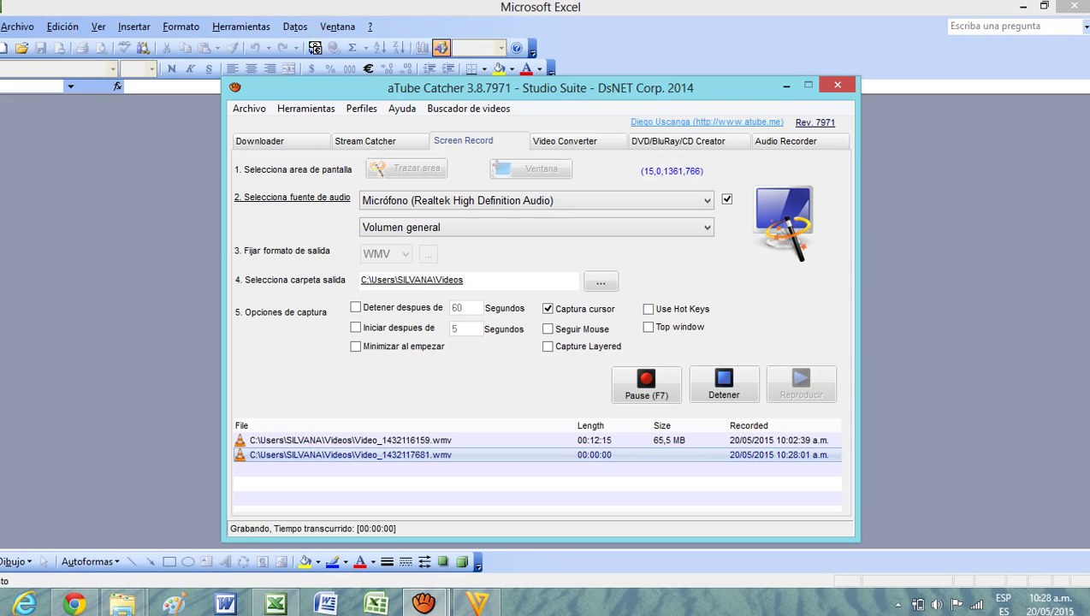
Set aside aTube Catcher and open the TP 6-4 E workbook from Mis documentos
{"action": "left_click", "coordinate": [785, 85]}
{"action": "left_click", "coordinate": [33, 13]}
{"action": "left_click", "coordinate": [19, 26]}
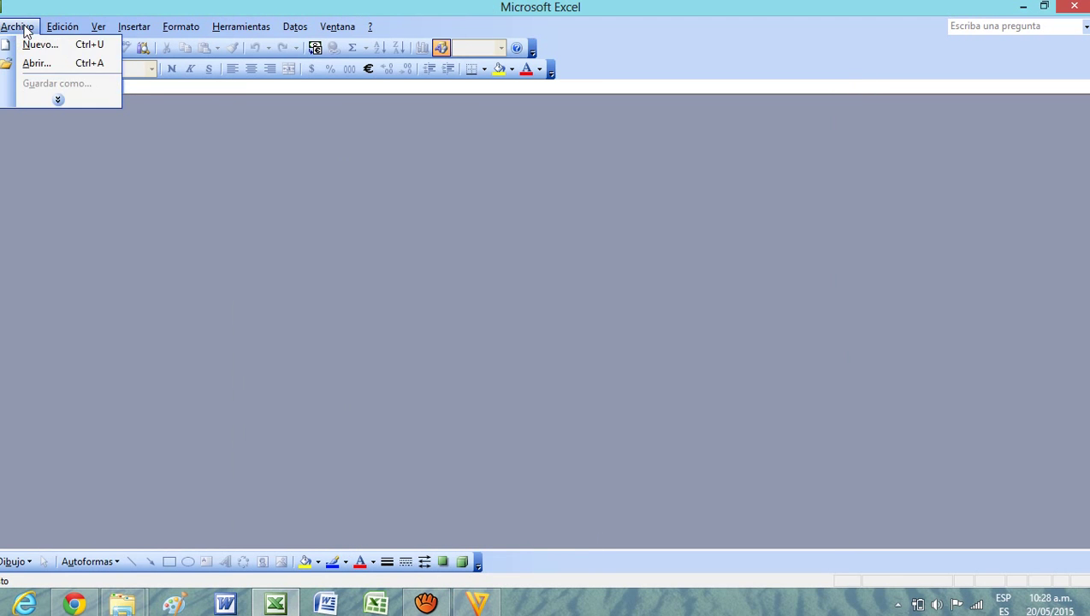
{"action": "left_click", "coordinate": [43, 62]}
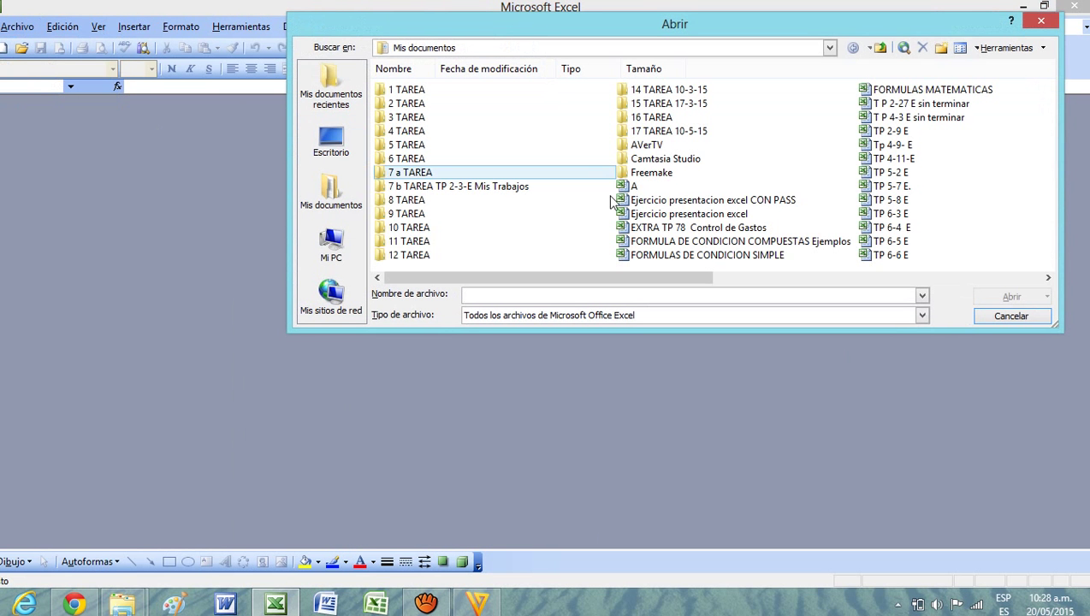
{"action": "left_click_drag", "start_coordinate": [606, 275], "coordinate": [766, 282]}
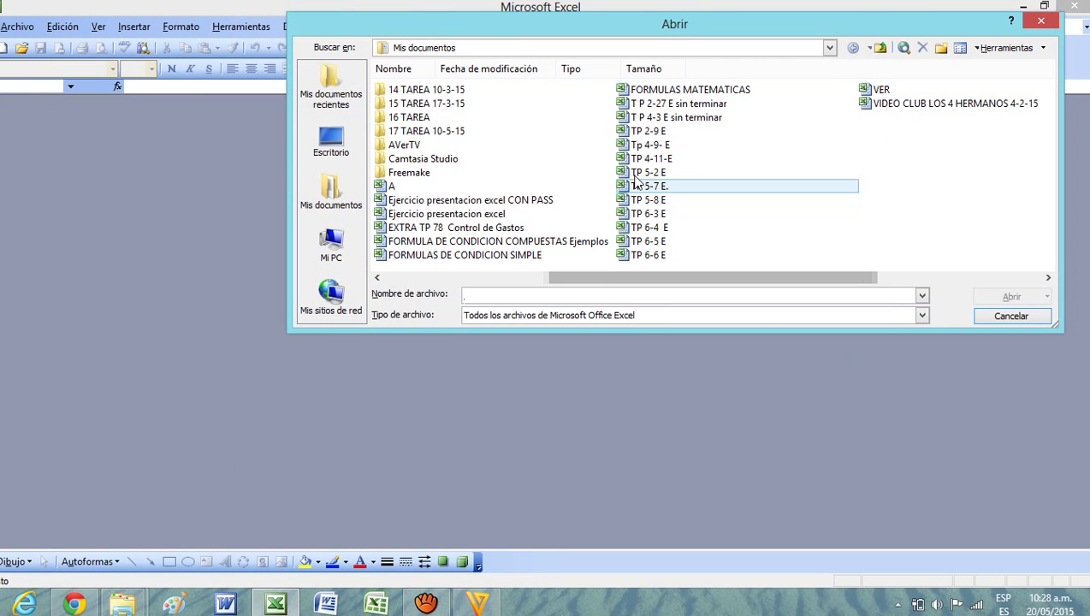
{"action": "left_click", "coordinate": [679, 227]}
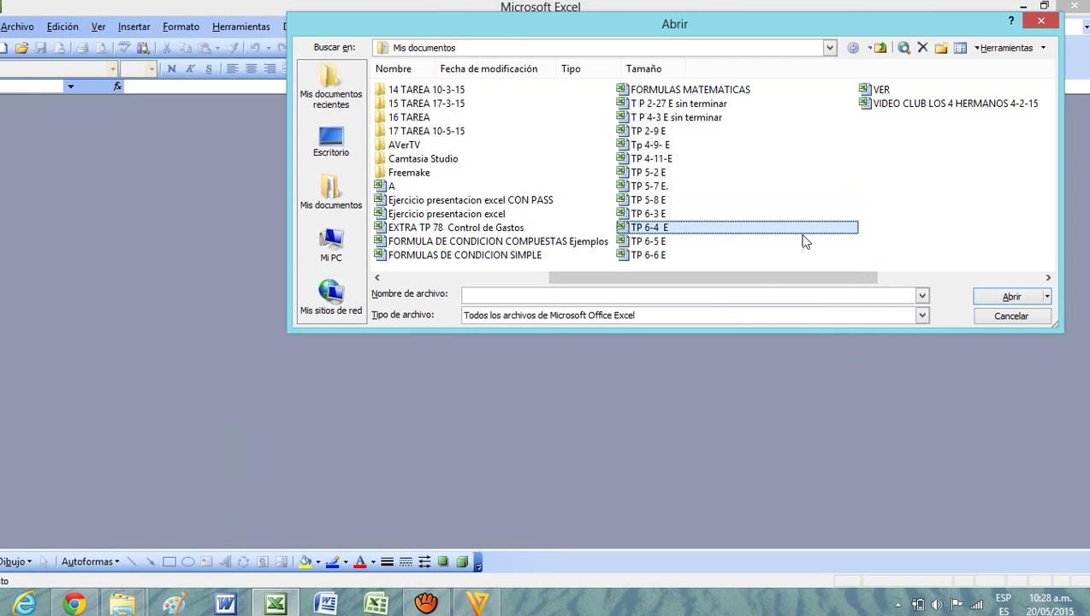
{"action": "left_click", "coordinate": [1010, 296]}
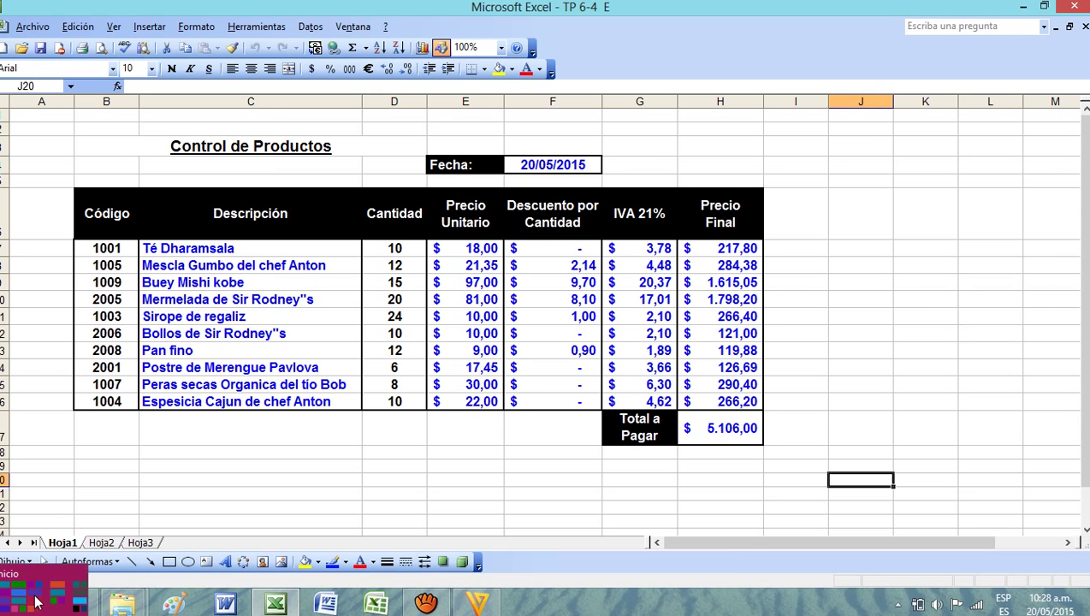
{"action": "left_click", "coordinate": [102, 543]}
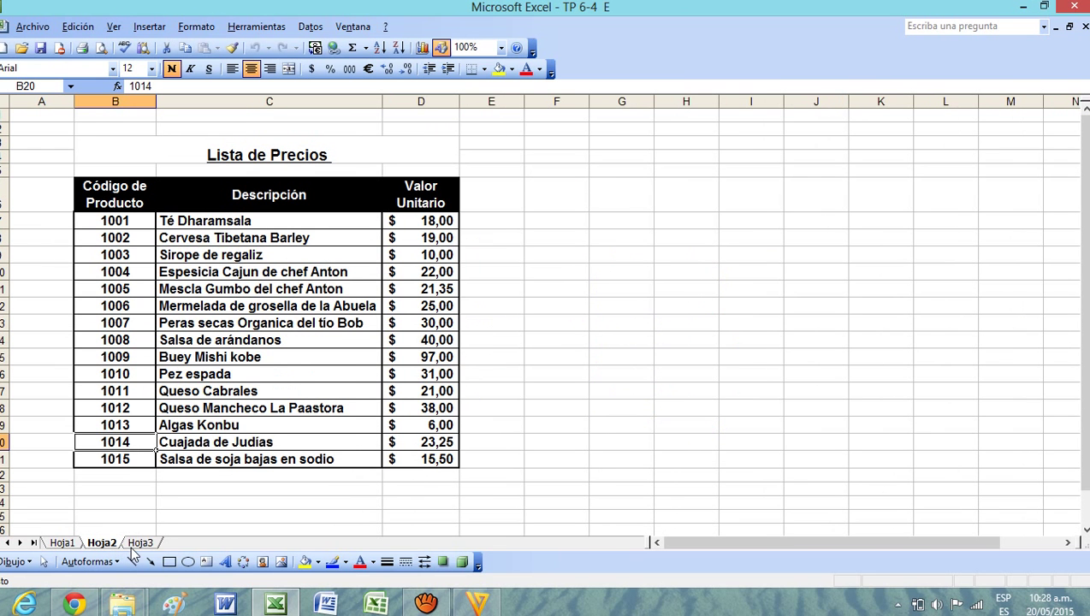
{"action": "left_click", "coordinate": [147, 545]}
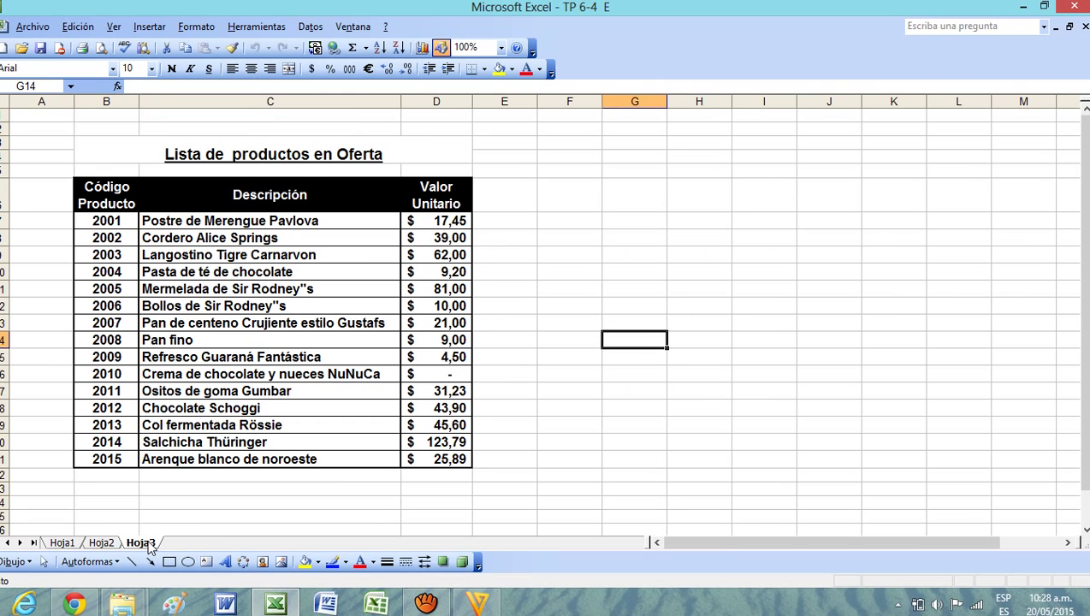
{"action": "left_click", "coordinate": [61, 544]}
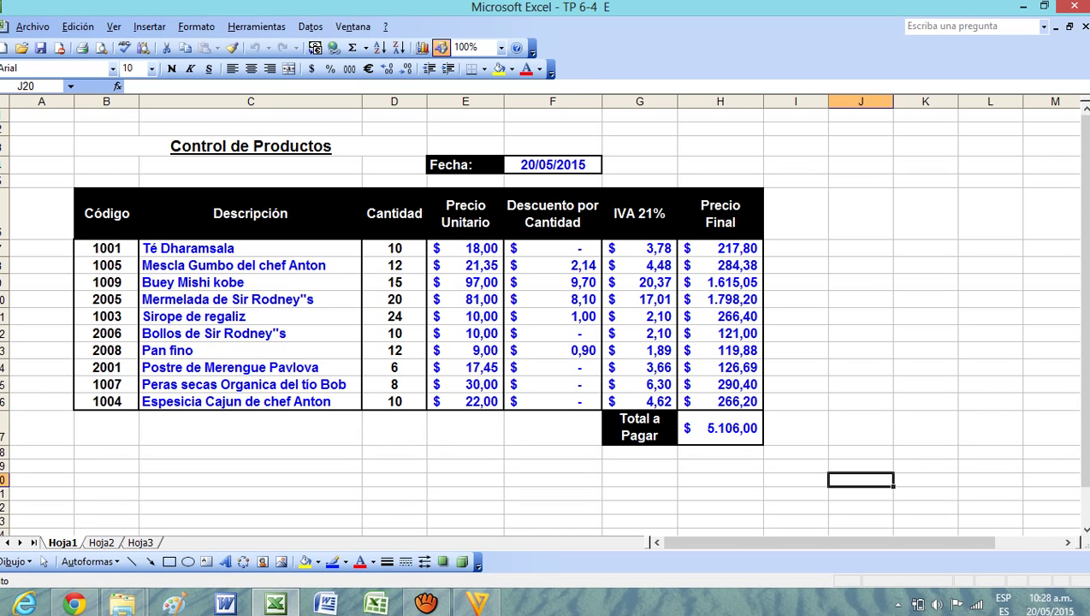
{"action": "left_click", "coordinate": [290, 264]}
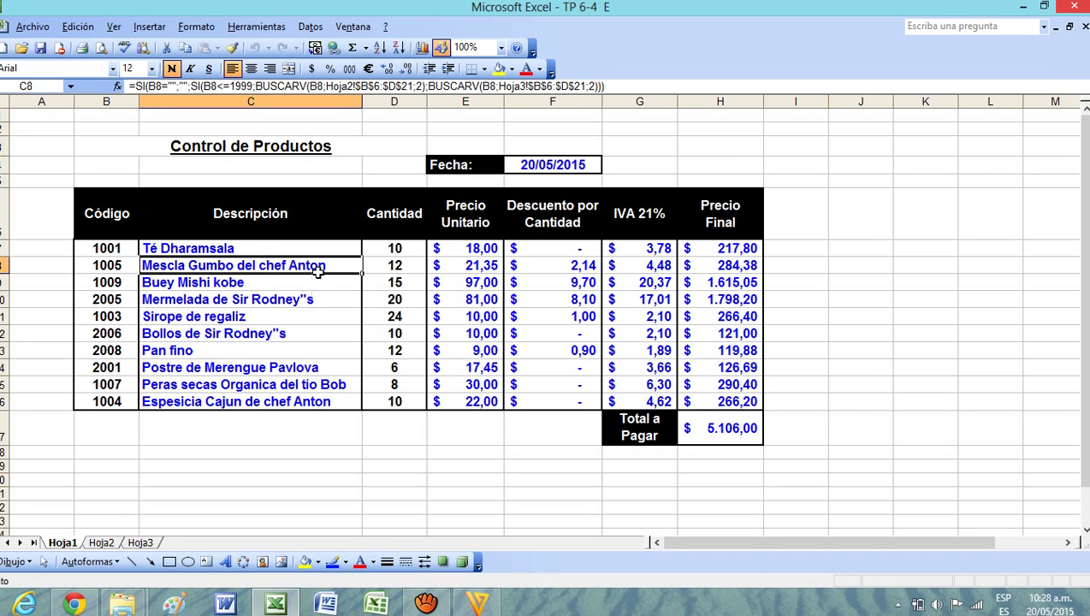
{"action": "left_click", "coordinate": [310, 247]}
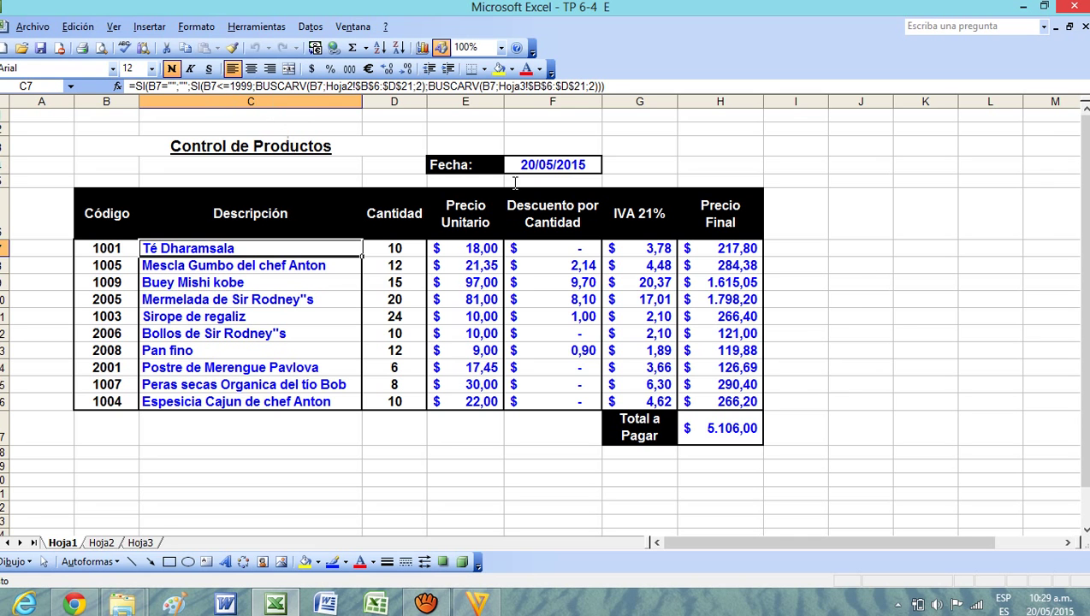
{"action": "left_click", "coordinate": [893, 308]}
{"action": "left_click", "coordinate": [293, 255]}
{"action": "left_click", "coordinate": [287, 265]}
{"action": "left_click", "coordinate": [288, 252]}
{"action": "left_click", "coordinate": [796, 299]}
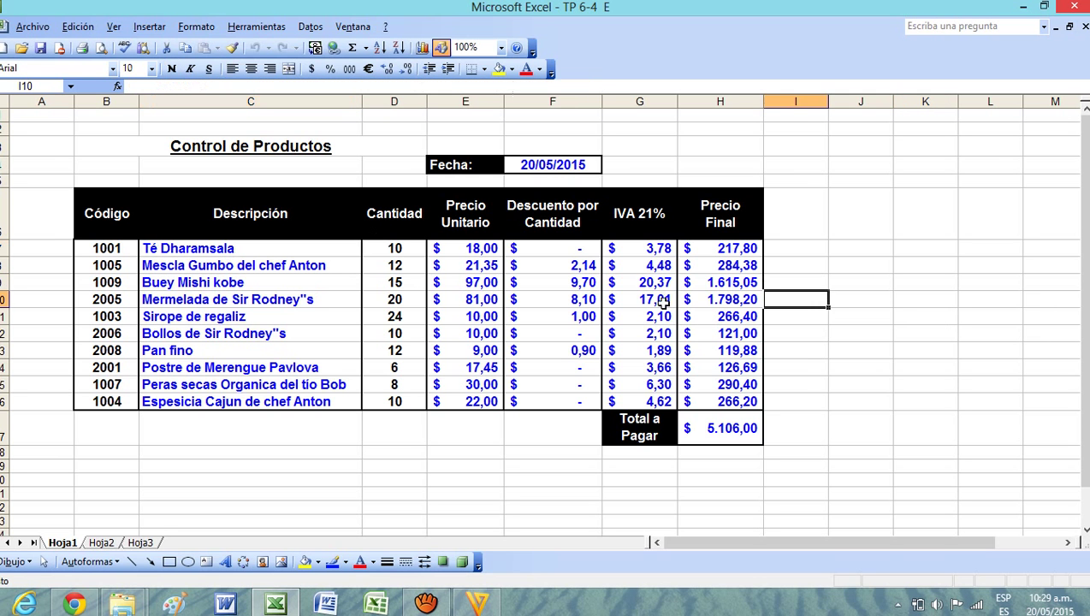
{"action": "left_click", "coordinate": [292, 253]}
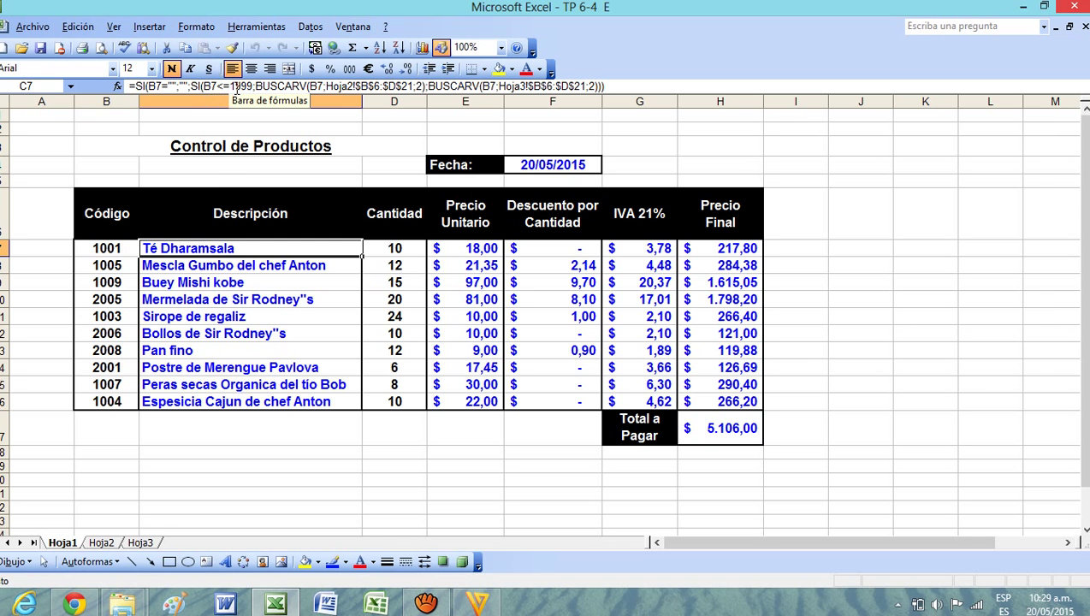
{"action": "left_click_drag", "start_coordinate": [190, 86], "coordinate": [230, 87]}
{"action": "left_click", "coordinate": [202, 87]}
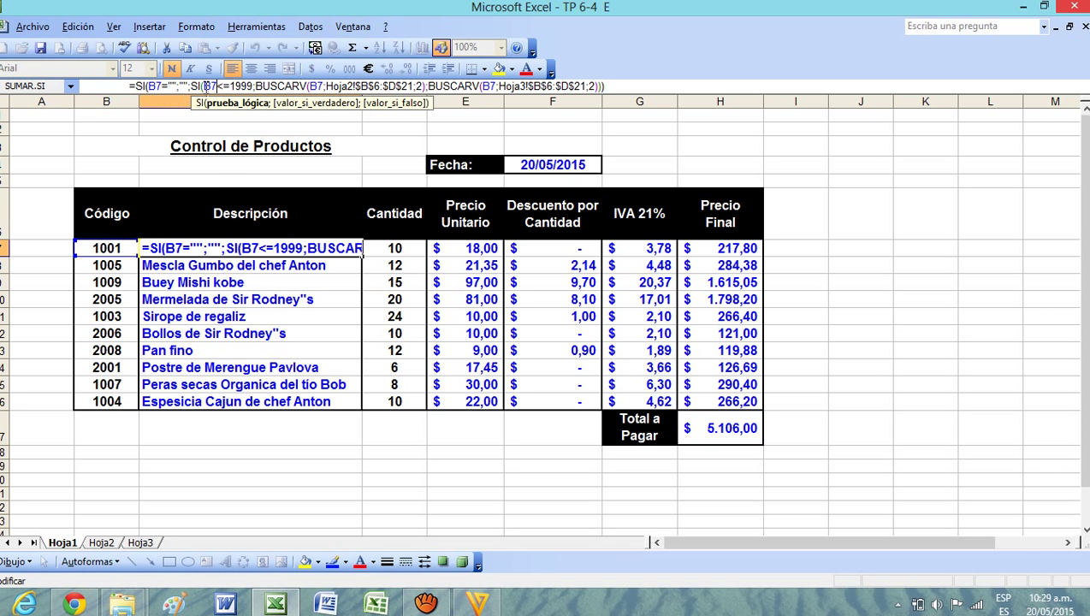
{"action": "left_click_drag", "start_coordinate": [205, 87], "coordinate": [235, 87]}
{"action": "left_click", "coordinate": [230, 83]}
{"action": "left_click_drag", "start_coordinate": [255, 86], "coordinate": [422, 86]}
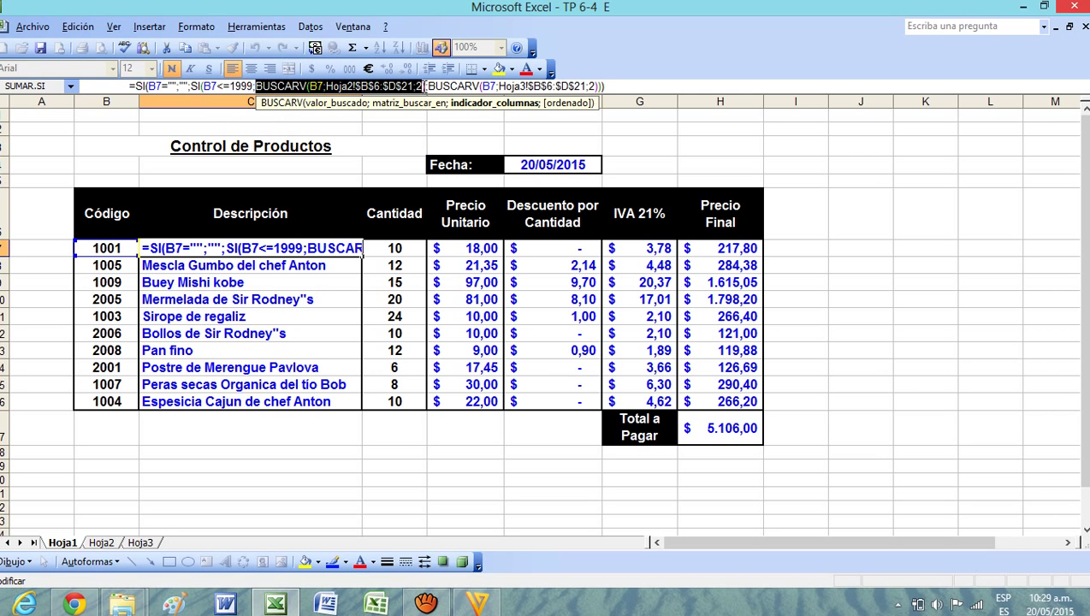
{"action": "left_click_drag", "start_coordinate": [426, 87], "coordinate": [595, 86]}
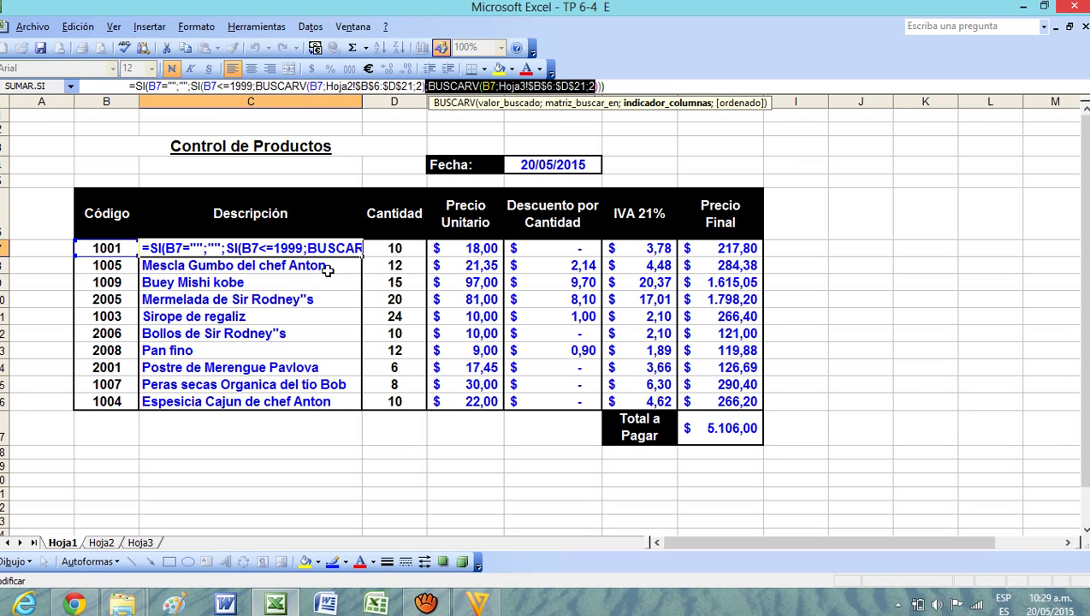
{"action": "key", "text": "ctrl+Return"}
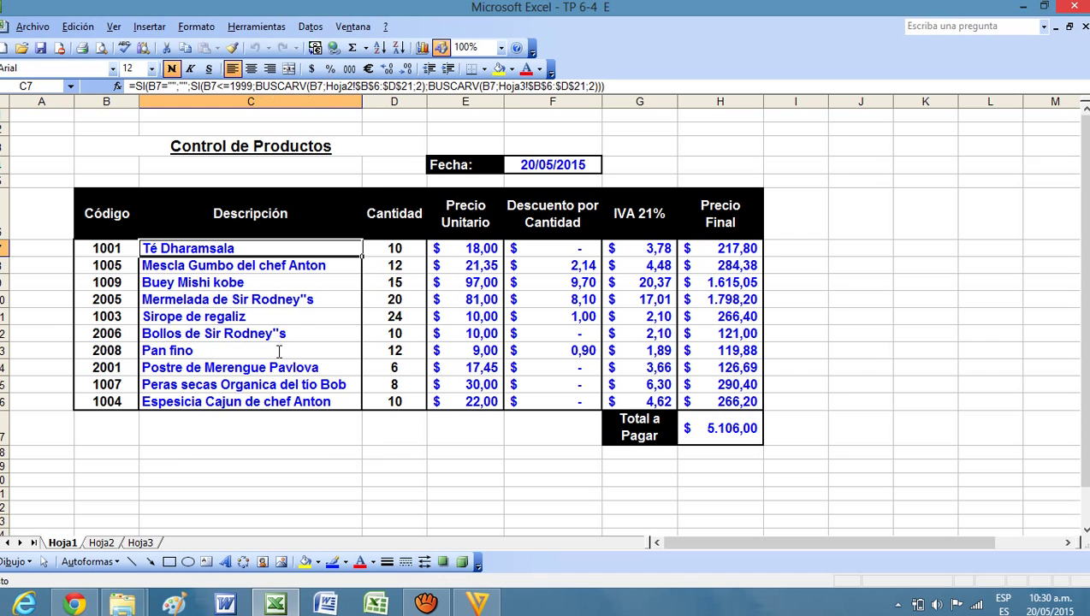
{"action": "left_click", "coordinate": [107, 546]}
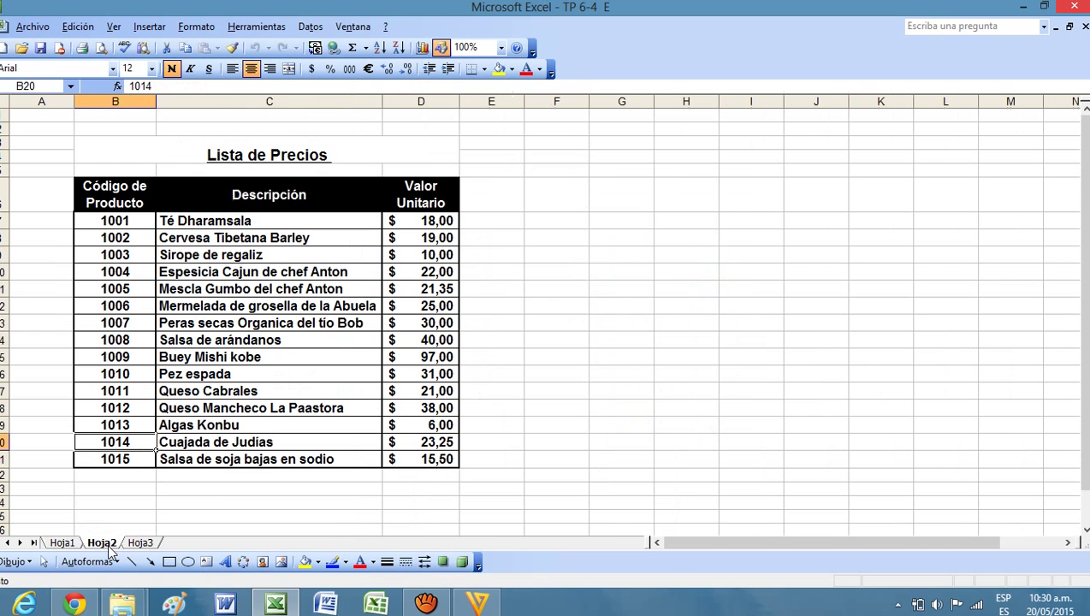
{"action": "left_click", "coordinate": [62, 543]}
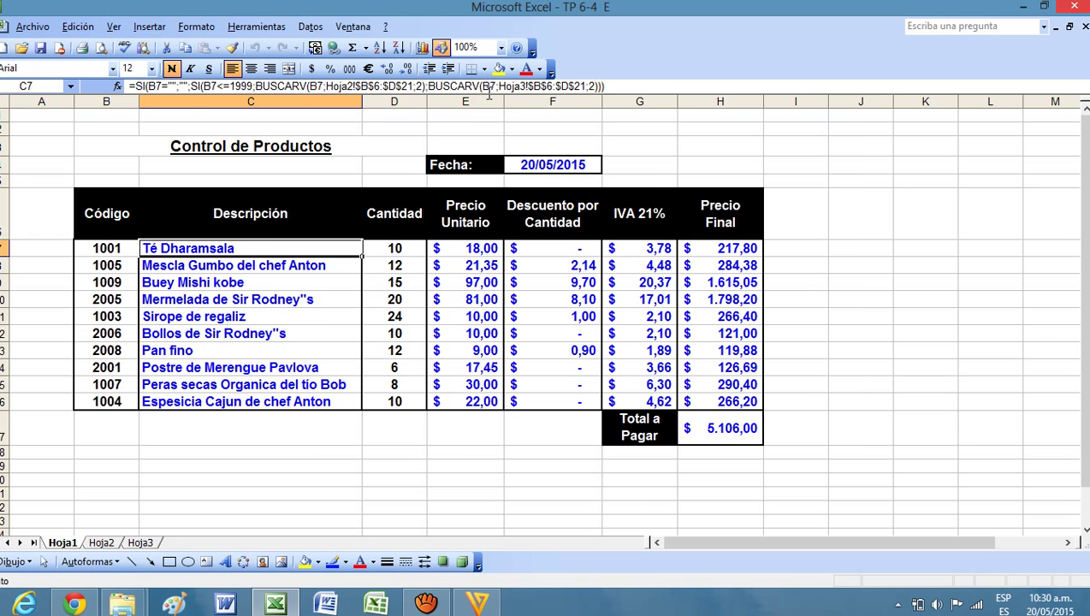
{"action": "left_click", "coordinate": [143, 542]}
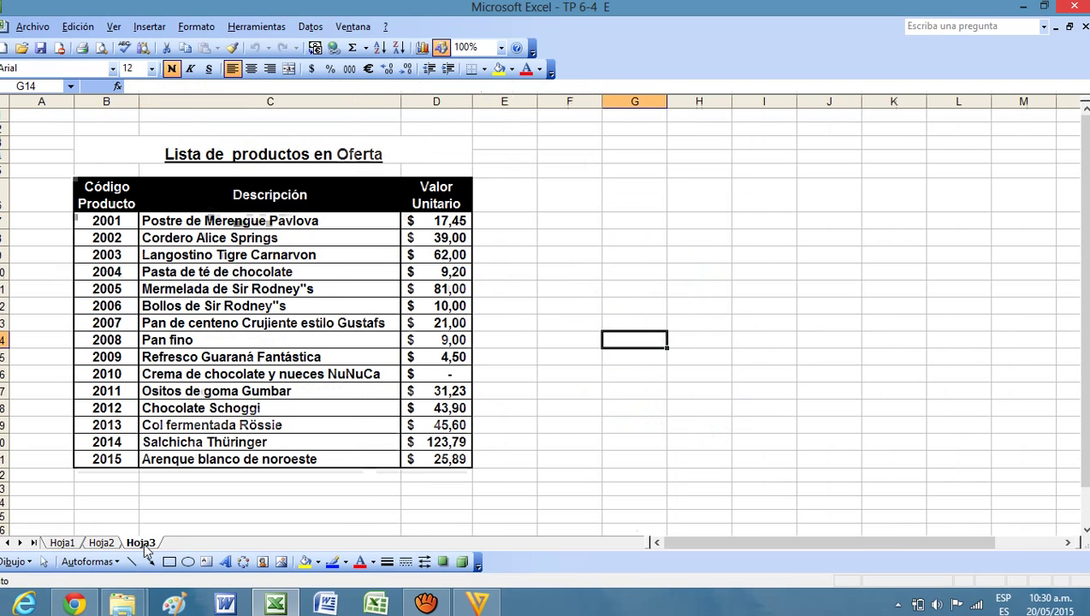
{"action": "left_click", "coordinate": [62, 543]}
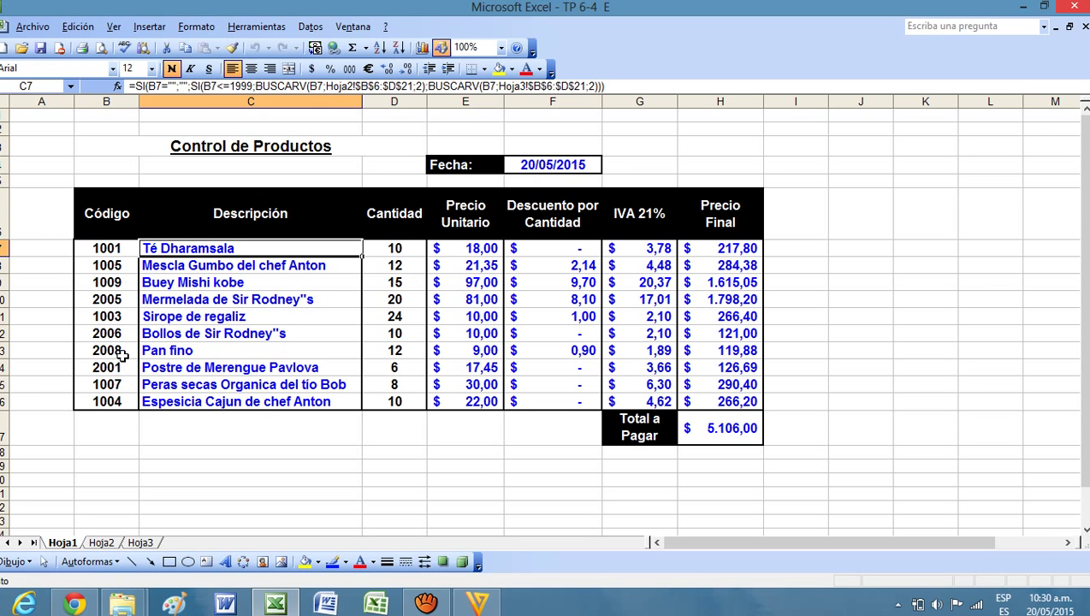
{"action": "left_click", "coordinate": [122, 247]}
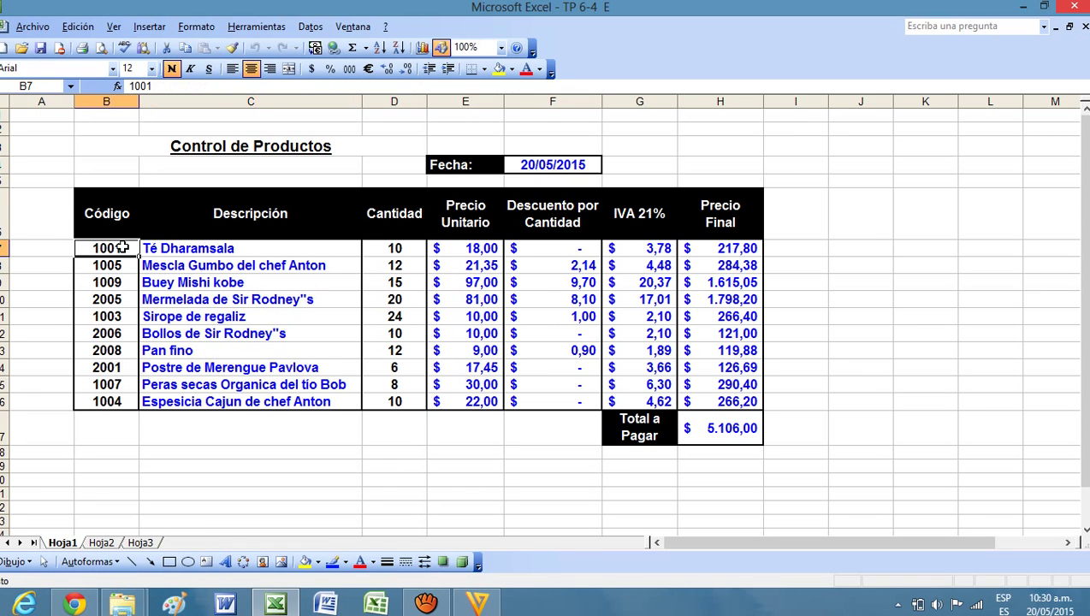
{"action": "type", "text": "2006"}
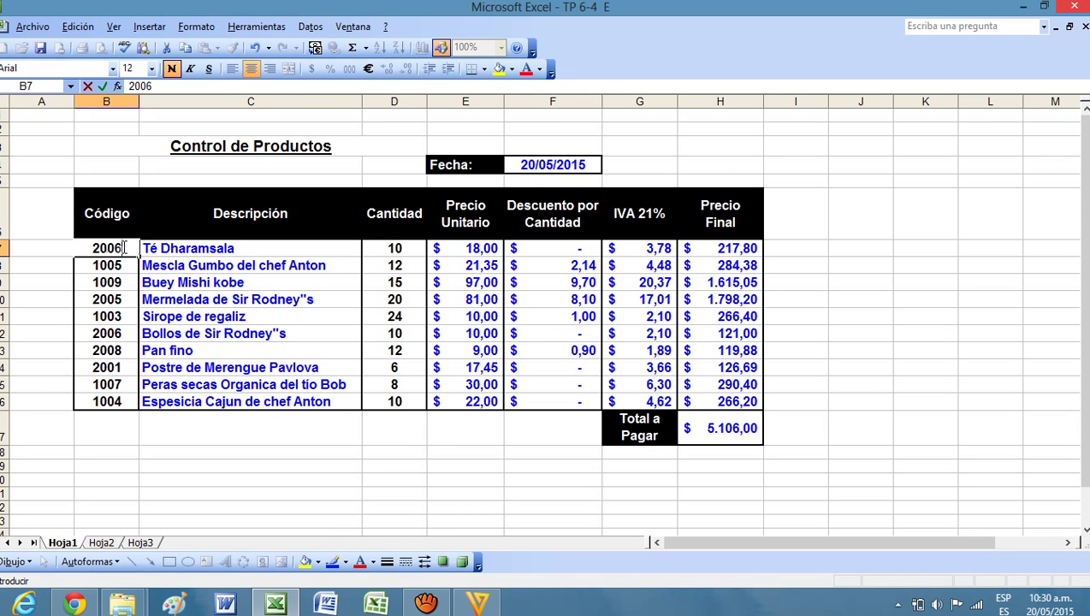
{"action": "key", "text": "Return"}
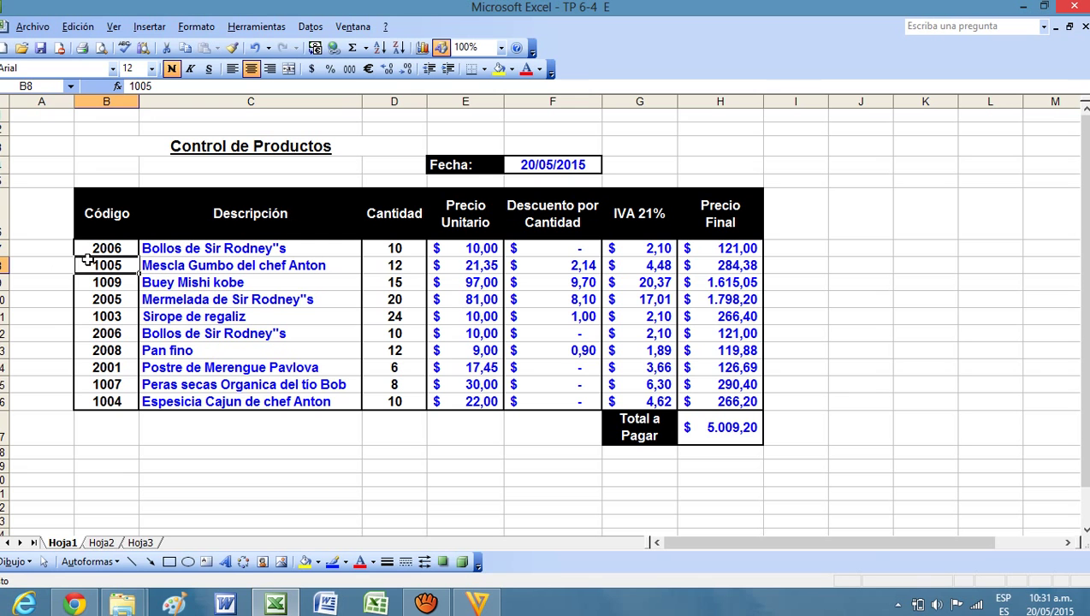
{"action": "key", "text": "ctrl+z"}
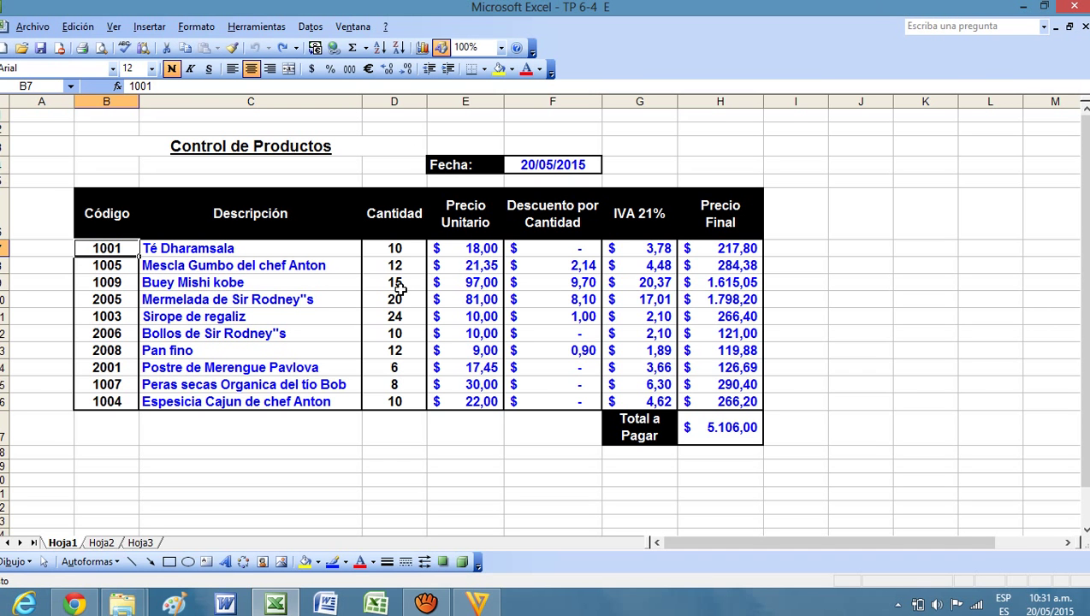
{"action": "left_click", "coordinate": [460, 253]}
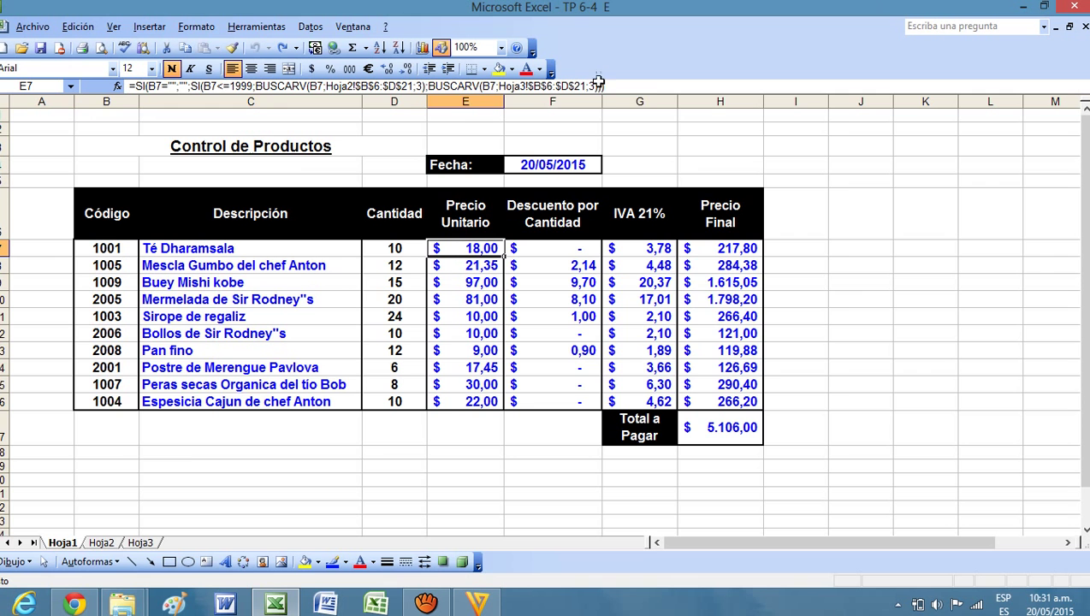
{"action": "left_click", "coordinate": [104, 544]}
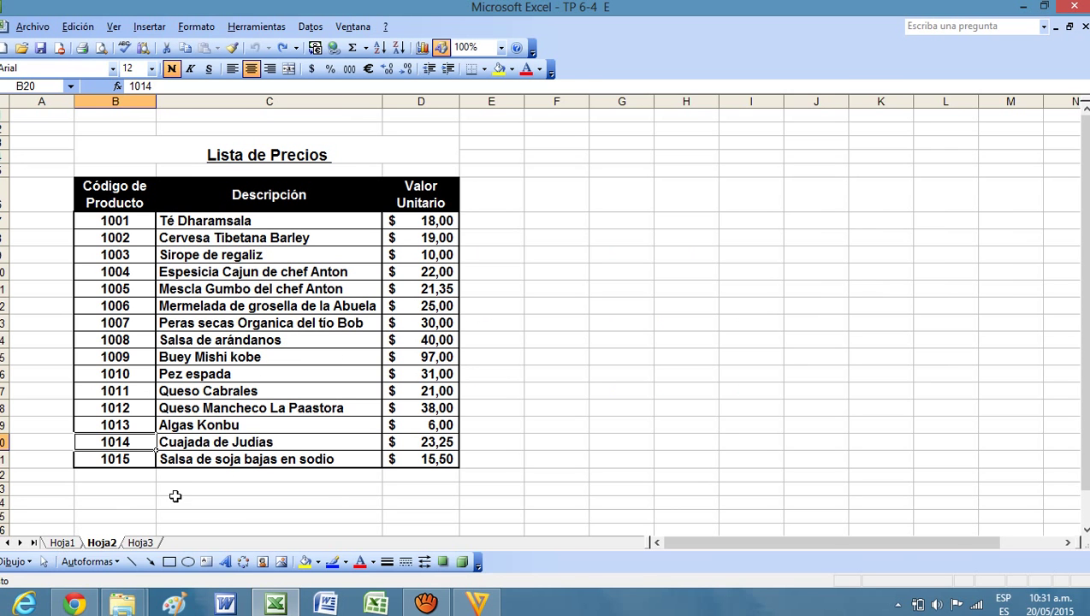
{"action": "left_click", "coordinate": [67, 545]}
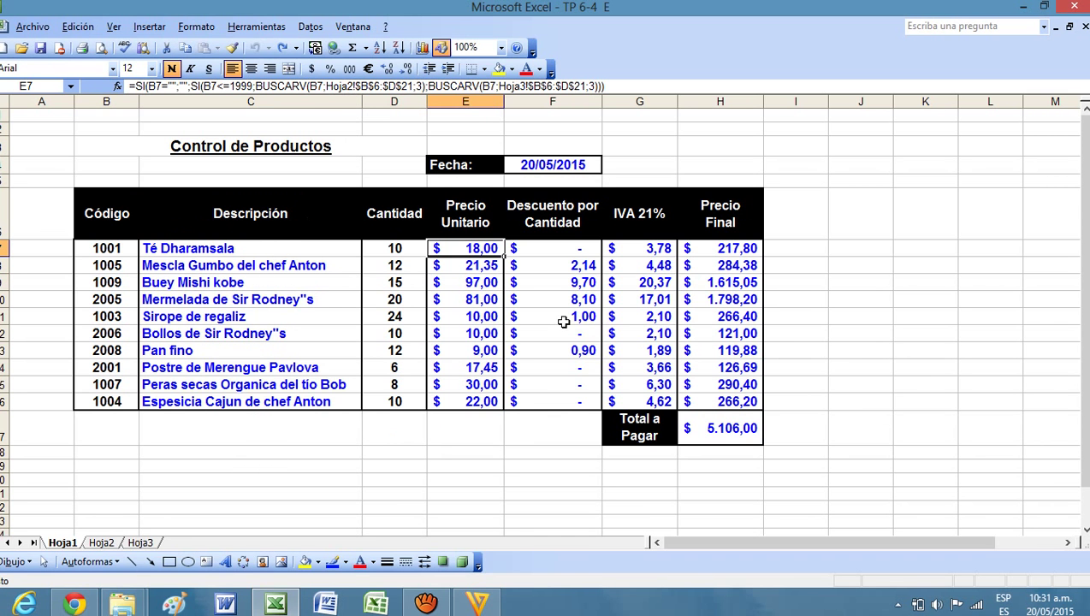
{"action": "left_click", "coordinate": [578, 253]}
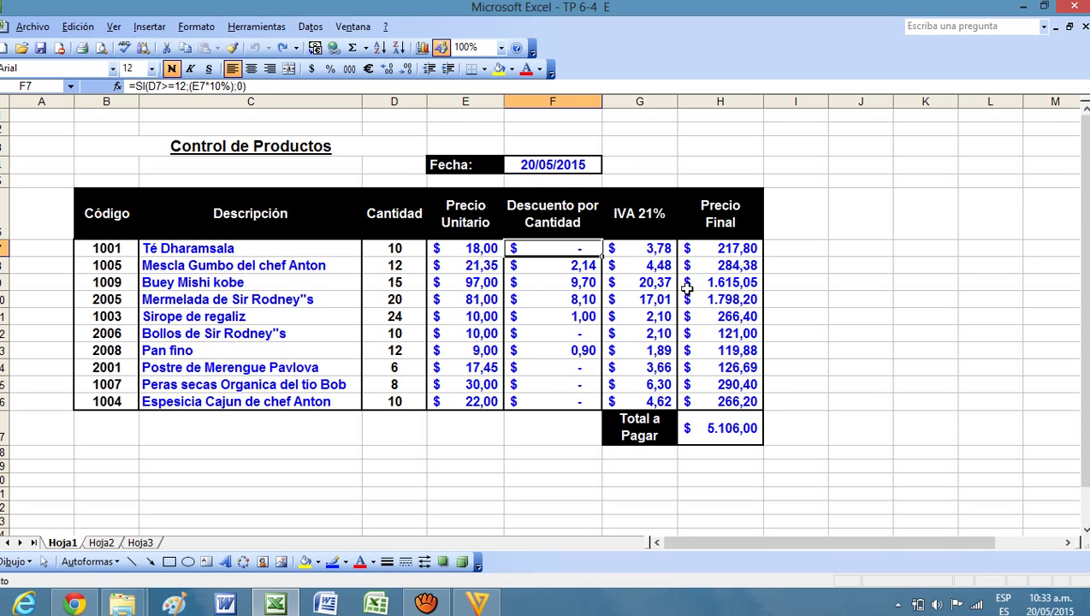
Dismiss the shortcut menu on F7 and close Formato de celdas without changes
{"action": "right_click", "coordinate": [558, 247]}
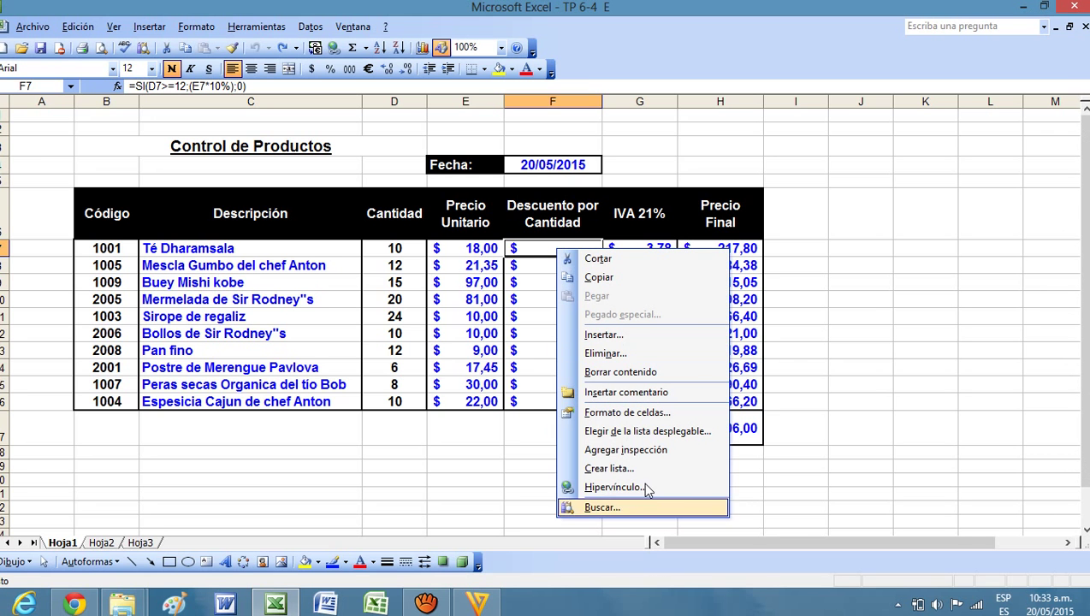
{"action": "key", "text": "Escape"}
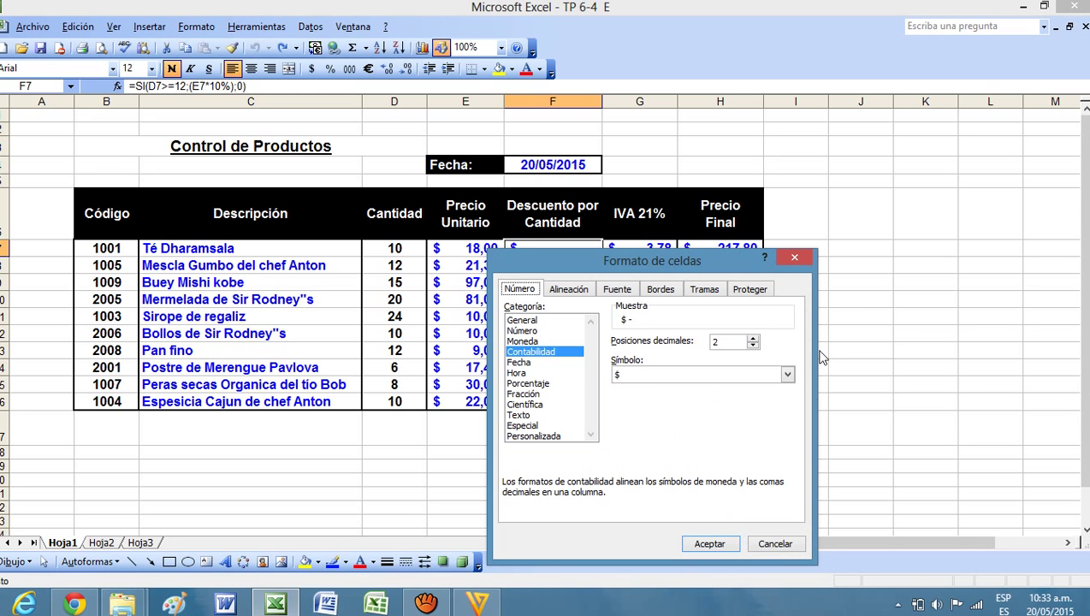
{"action": "left_click", "coordinate": [794, 259]}
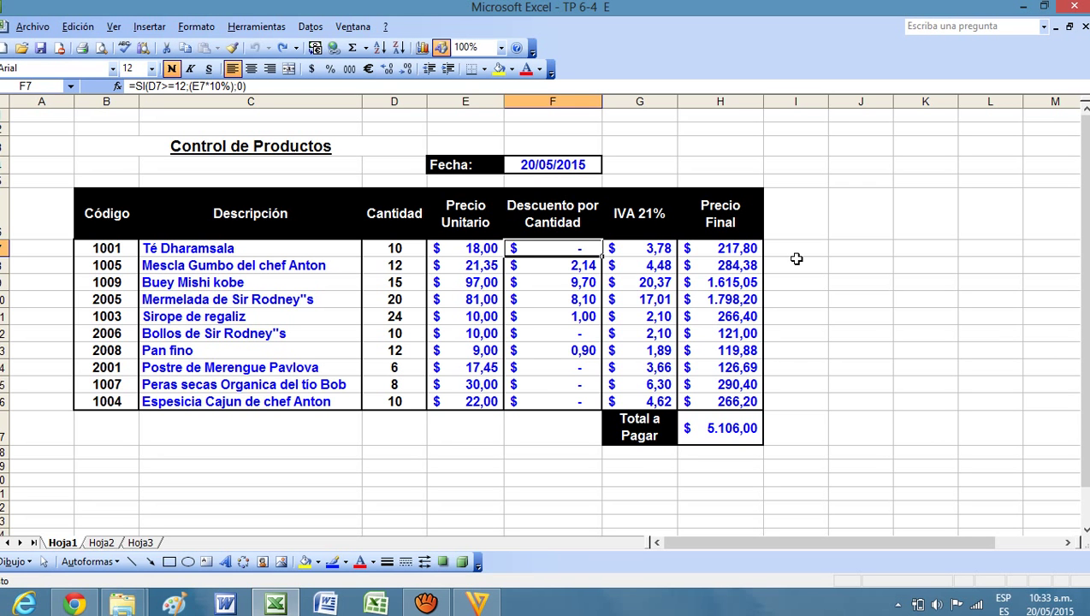
{"action": "left_click", "coordinate": [662, 249]}
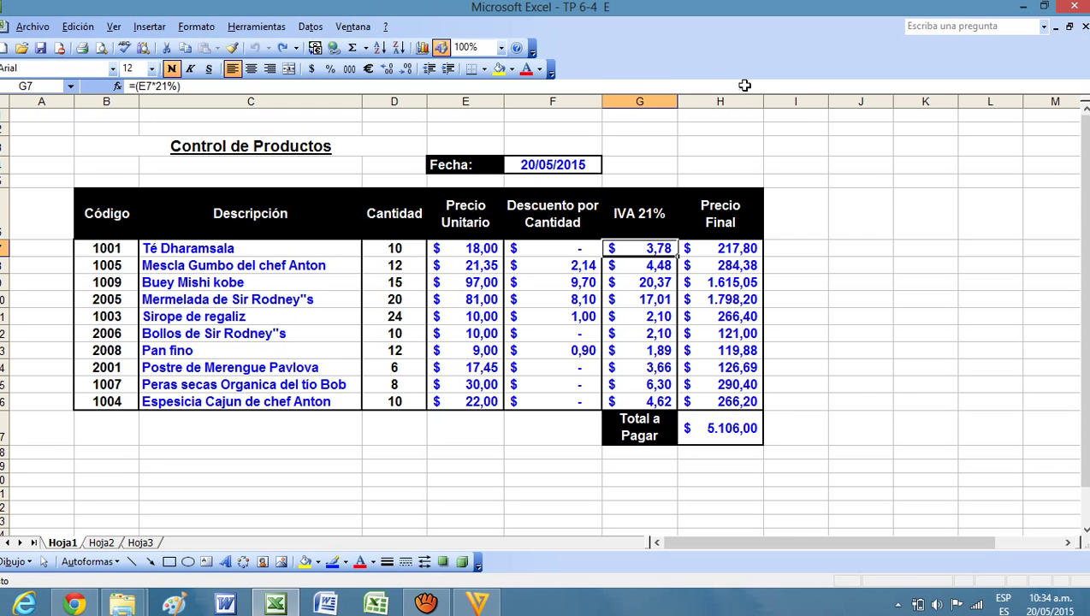
{"action": "left_click", "coordinate": [738, 435]}
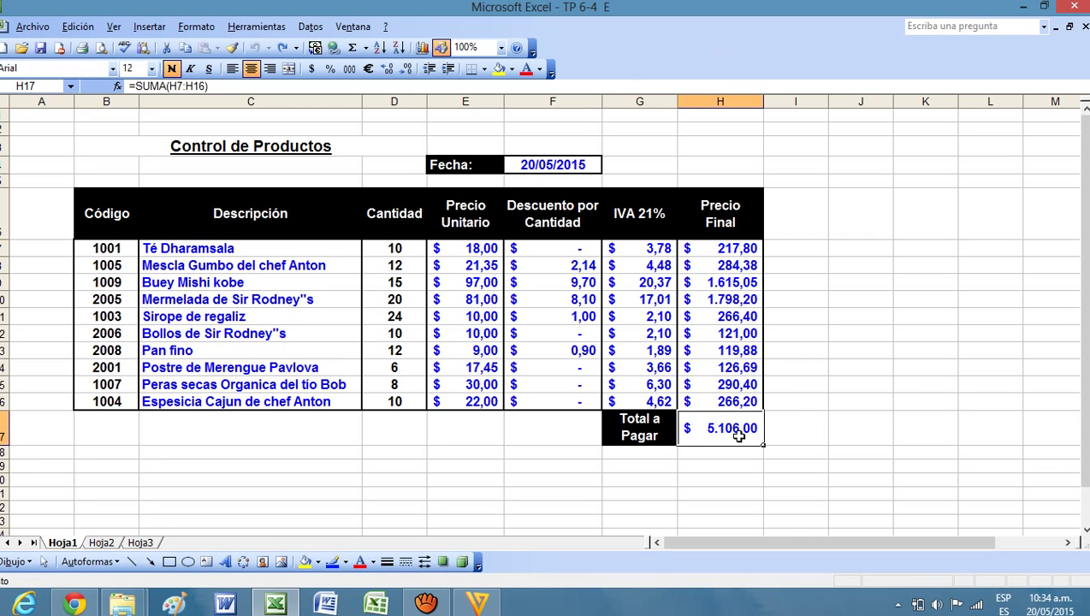
{"action": "left_click", "coordinate": [734, 248]}
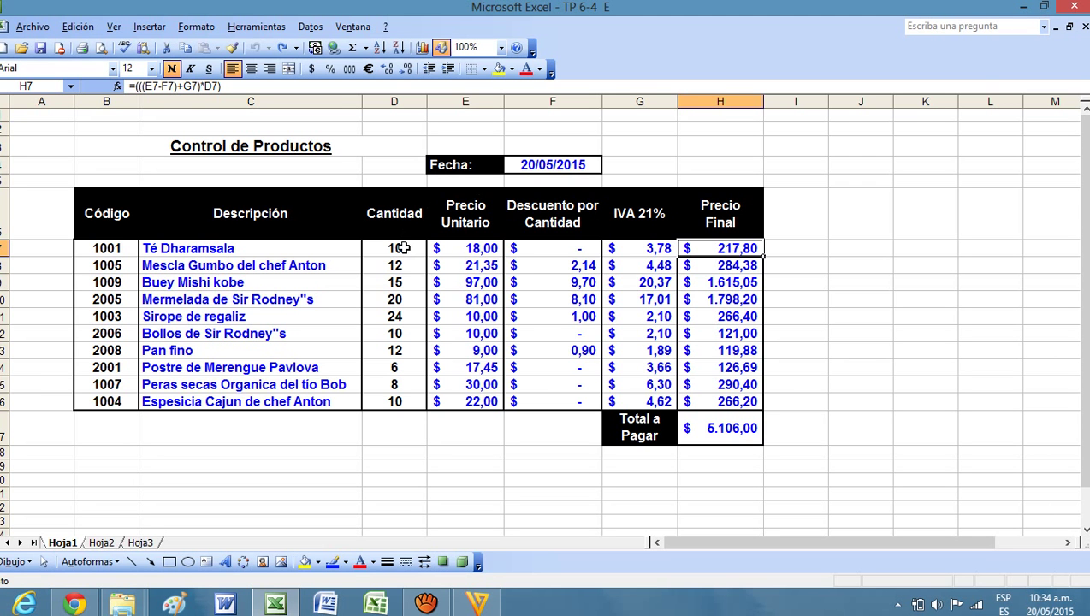
{"action": "left_click", "coordinate": [496, 250]}
{"action": "left_click", "coordinate": [560, 255]}
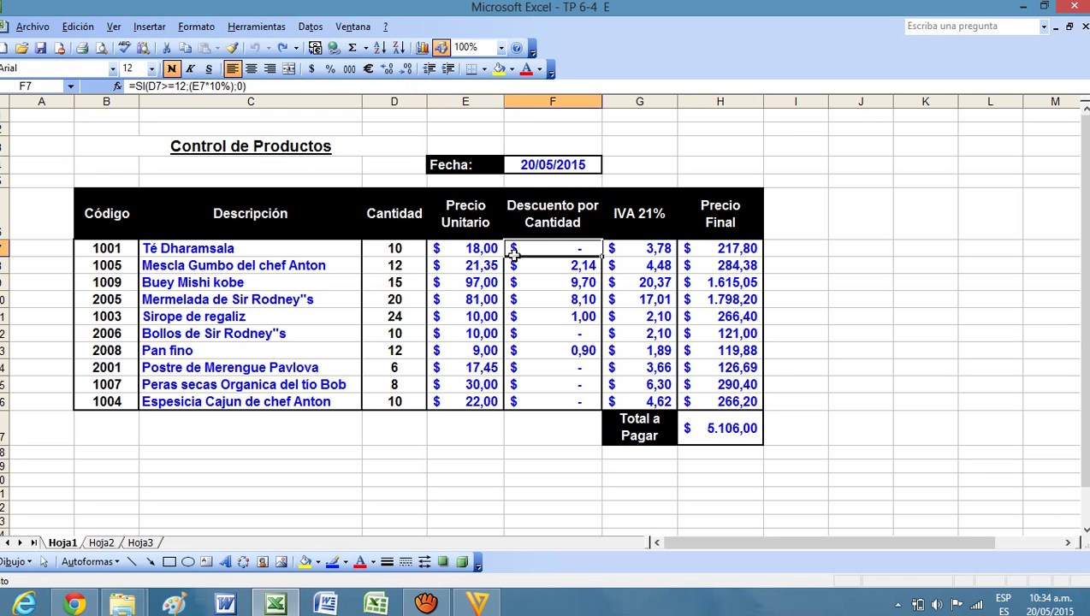
{"action": "left_click", "coordinate": [480, 249]}
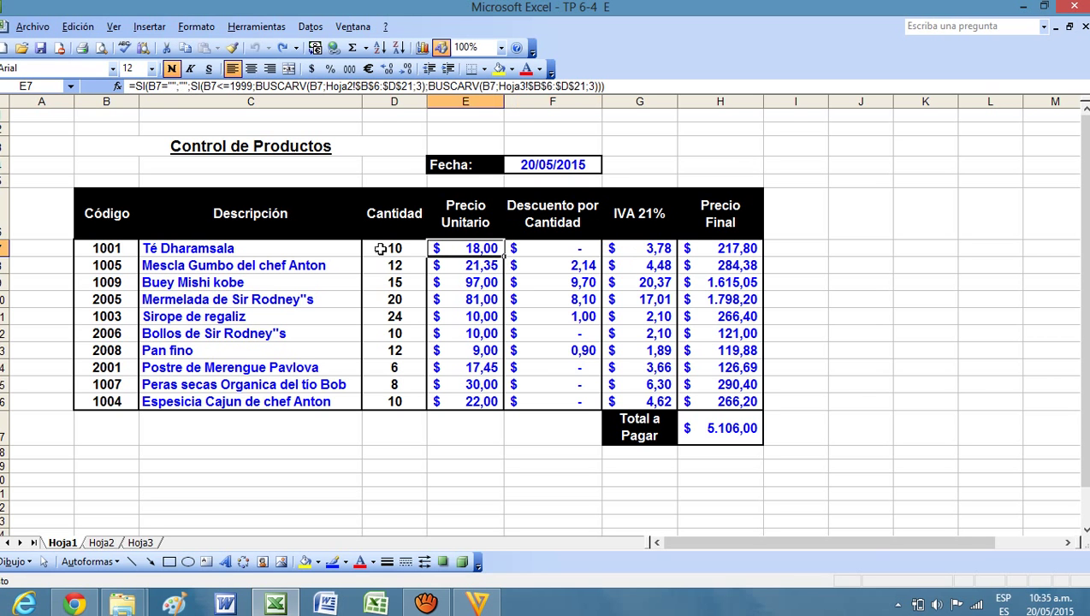
{"action": "left_click", "coordinate": [703, 248]}
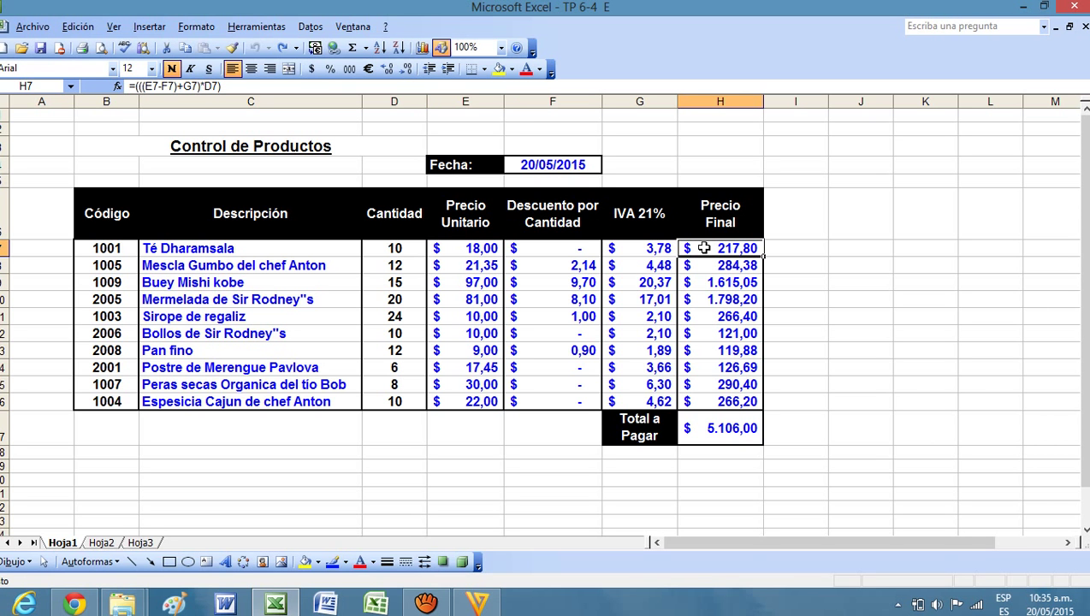
{"action": "left_click", "coordinate": [709, 429]}
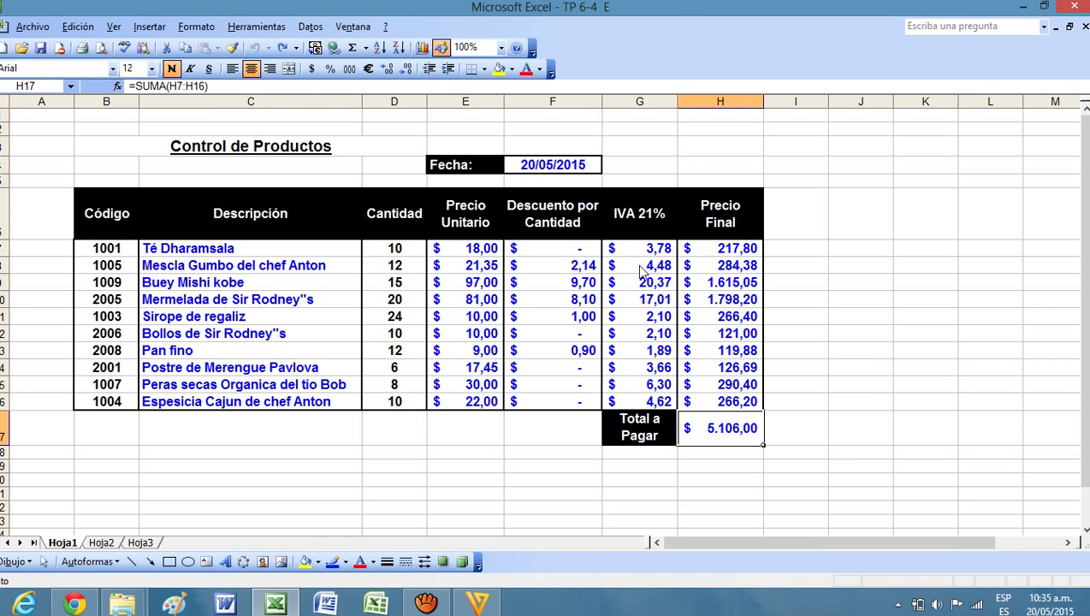
{"action": "left_click", "coordinate": [640, 214]}
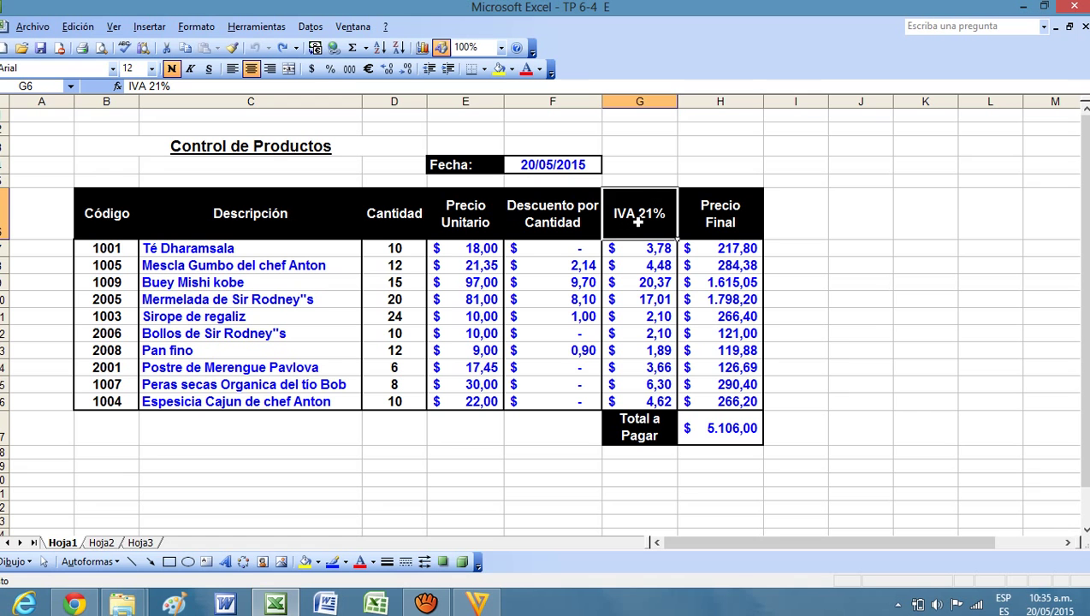
{"action": "left_click", "coordinate": [370, 214]}
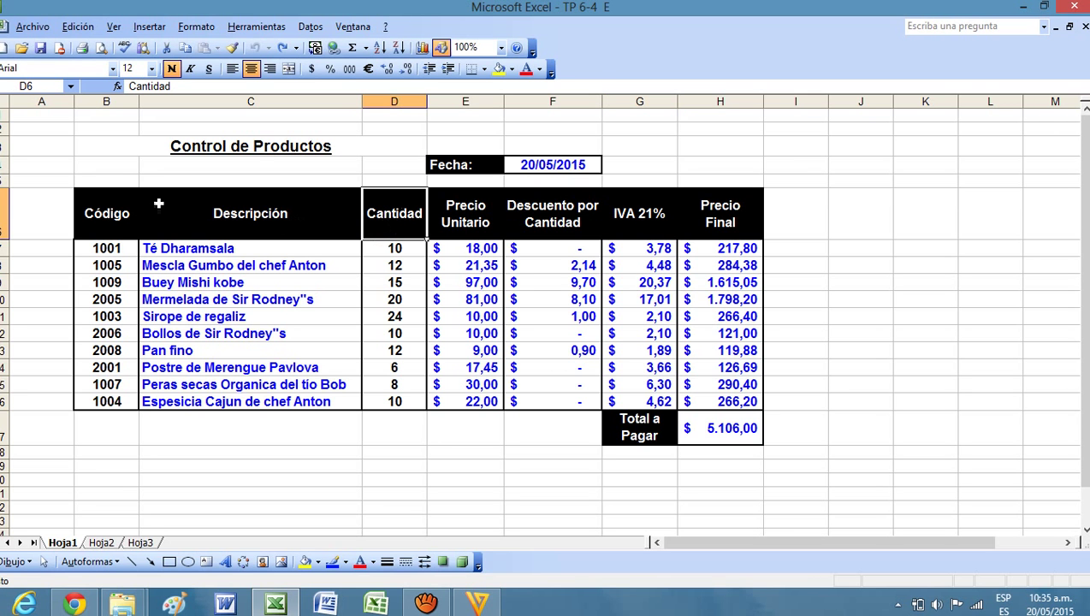
{"action": "left_click", "coordinate": [745, 216]}
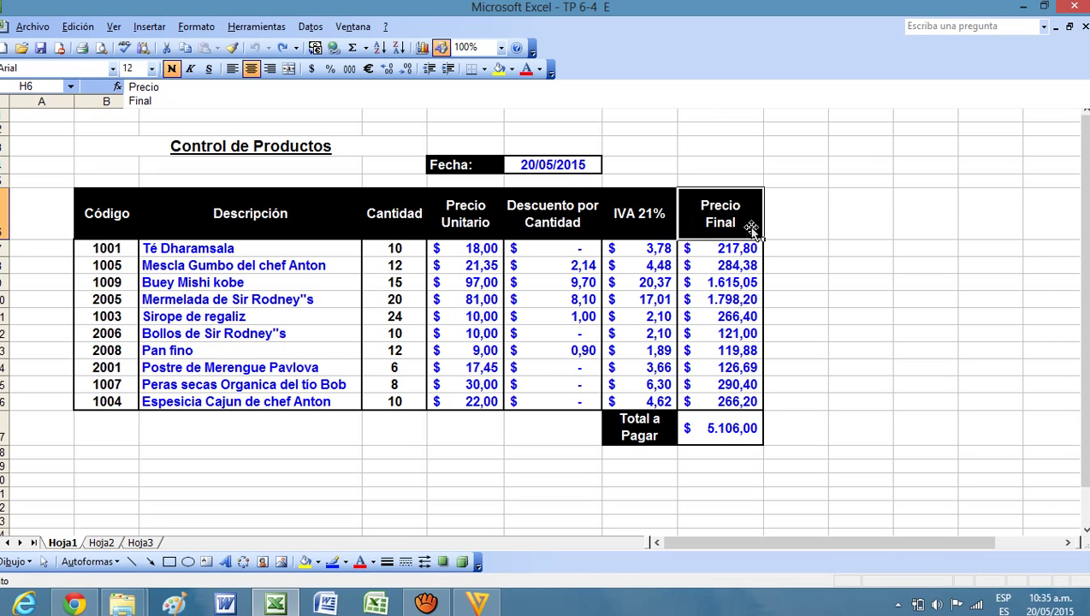
{"action": "left_click", "coordinate": [855, 213]}
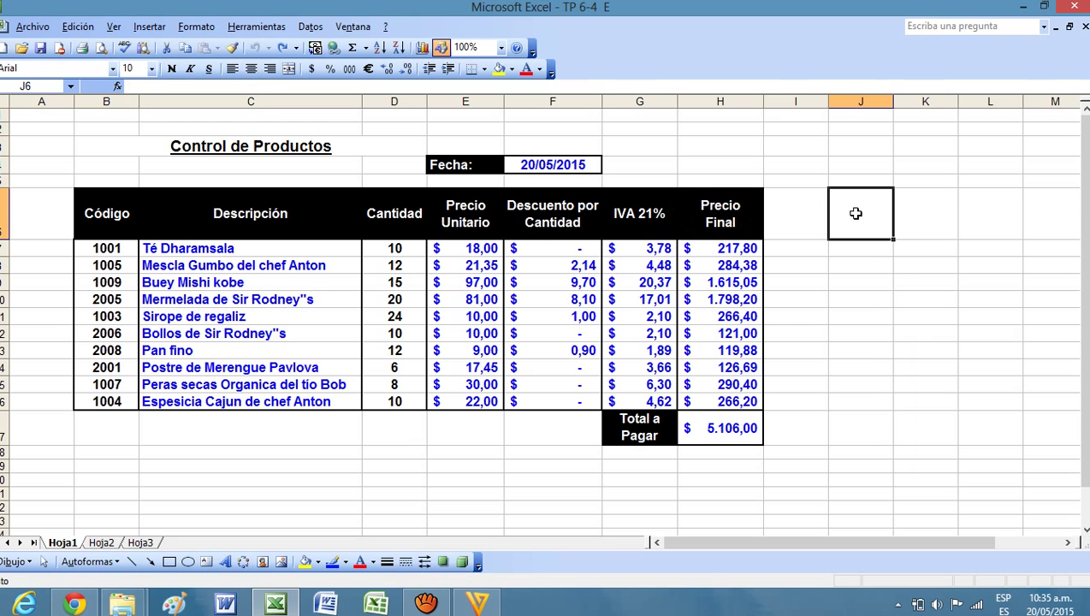
{"action": "right_click", "coordinate": [855, 213]}
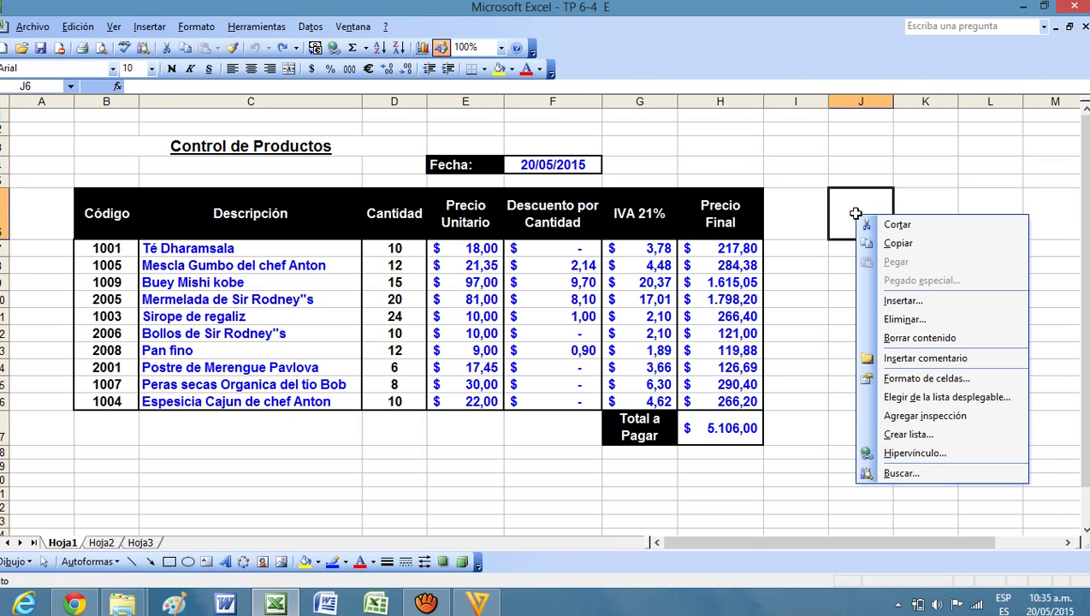
{"action": "left_click", "coordinate": [916, 378]}
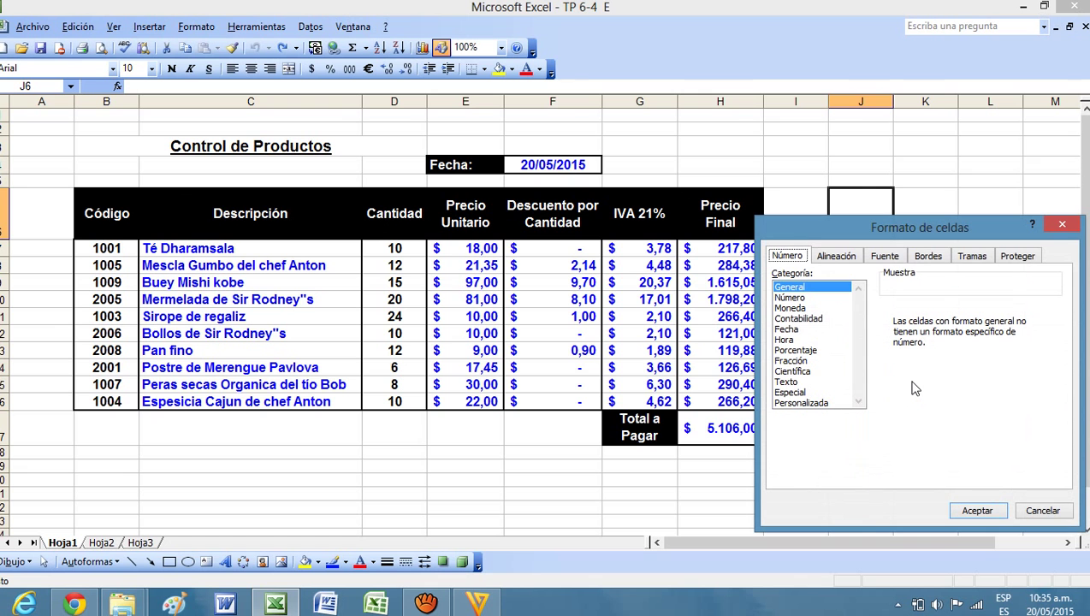
{"action": "left_click", "coordinate": [836, 256]}
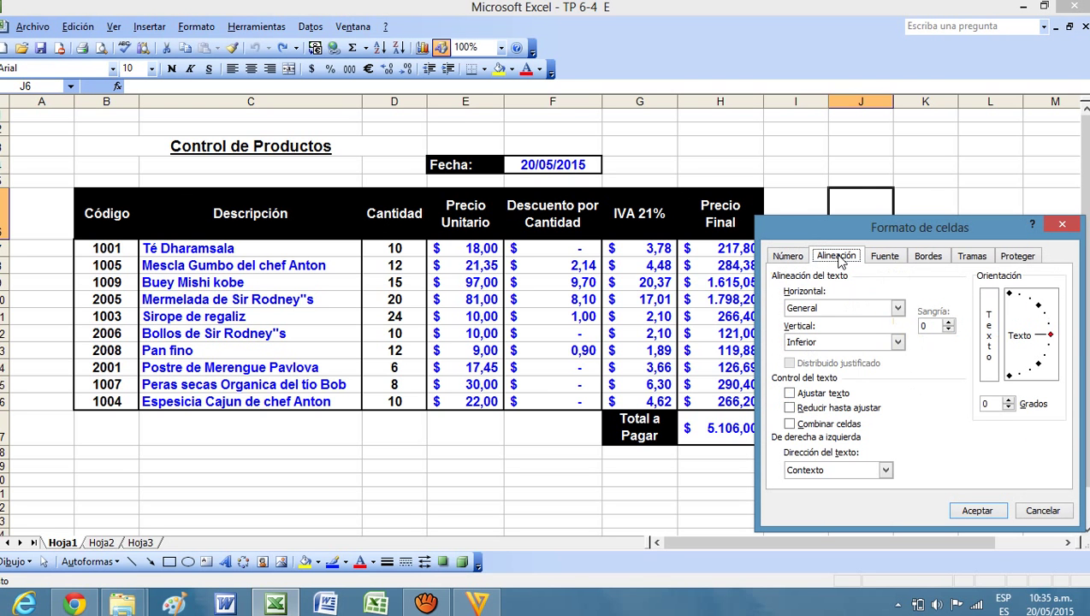
{"action": "left_click", "coordinate": [816, 309]}
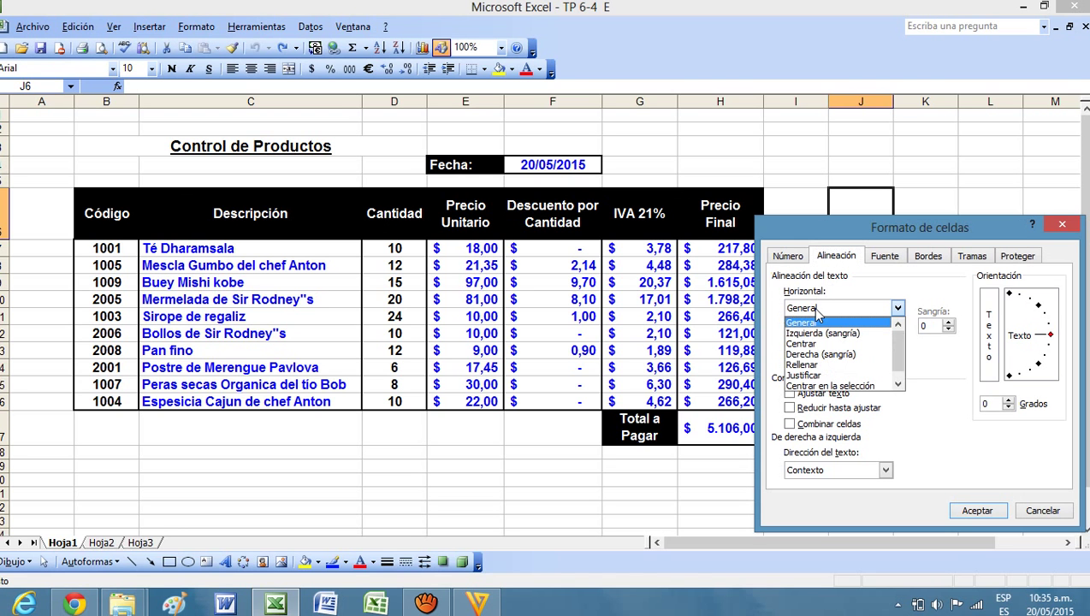
{"action": "left_click", "coordinate": [816, 345]}
{"action": "left_click", "coordinate": [816, 343]}
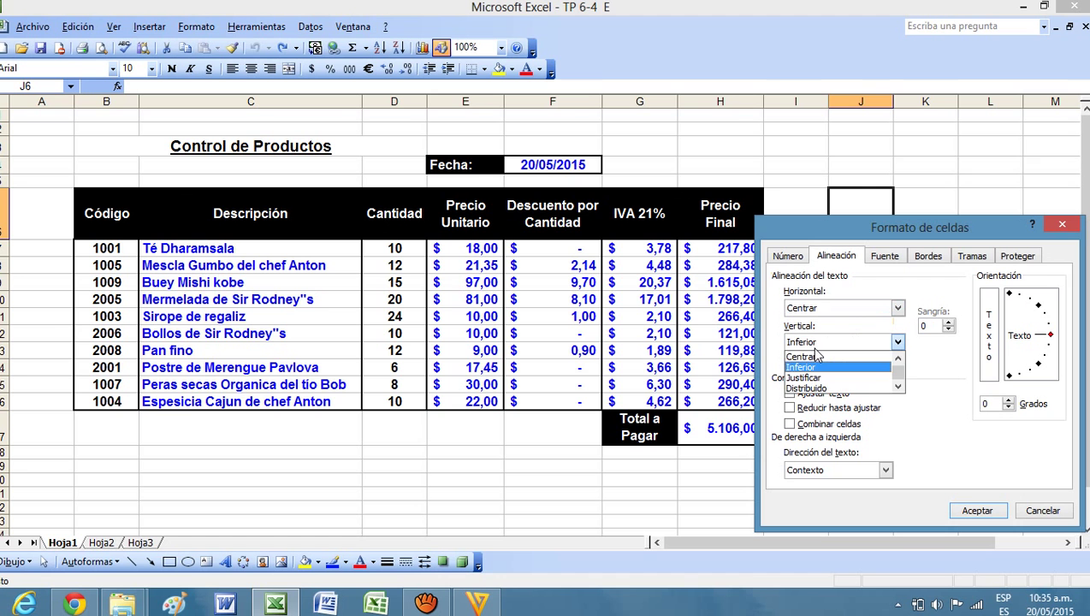
{"action": "left_click", "coordinate": [814, 356]}
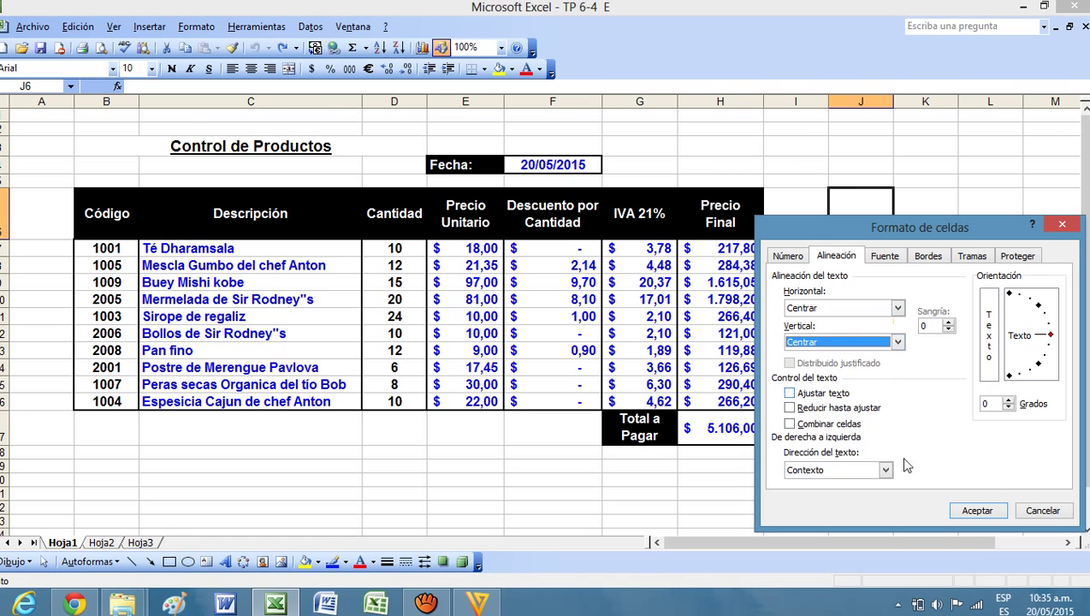
{"action": "left_click", "coordinate": [1042, 511]}
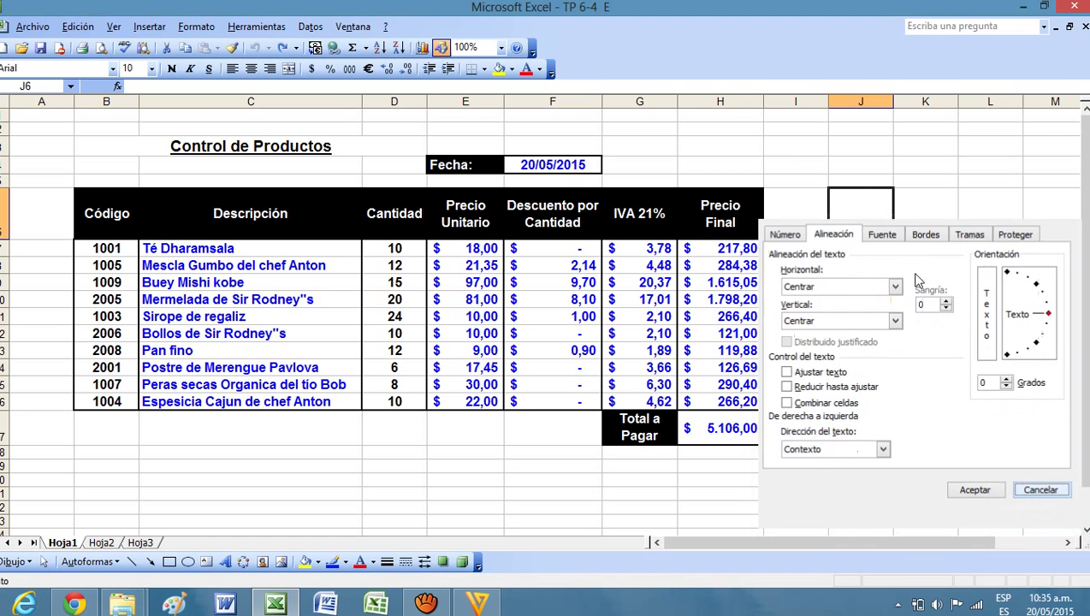
{"action": "left_click", "coordinate": [735, 218]}
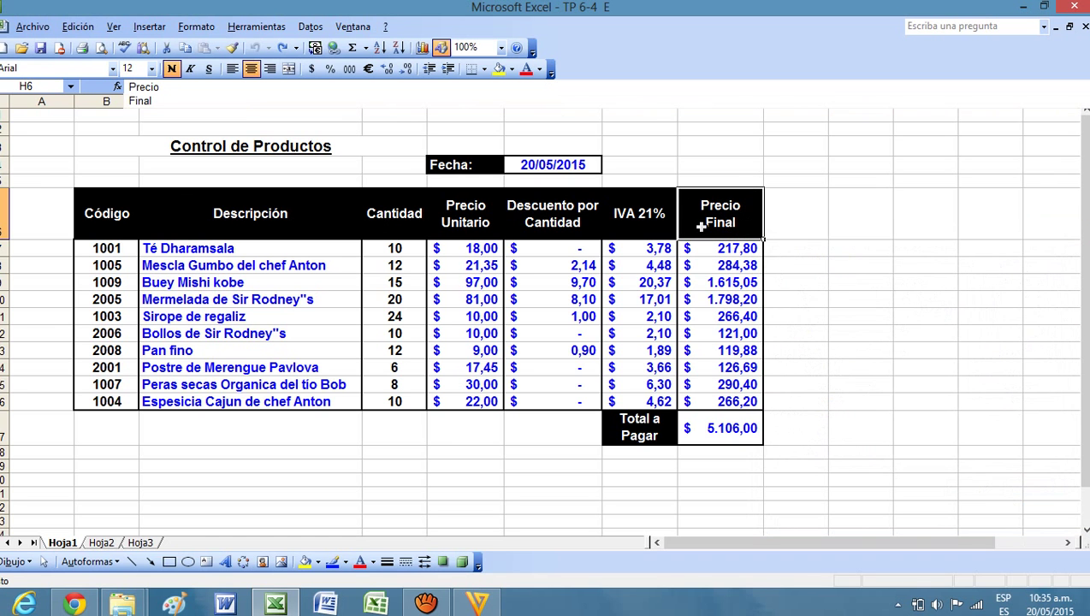
Enter a two-line test entry '4343' / 'rrerree' in cell I6, then delete it
{"action": "left_click", "coordinate": [773, 219]}
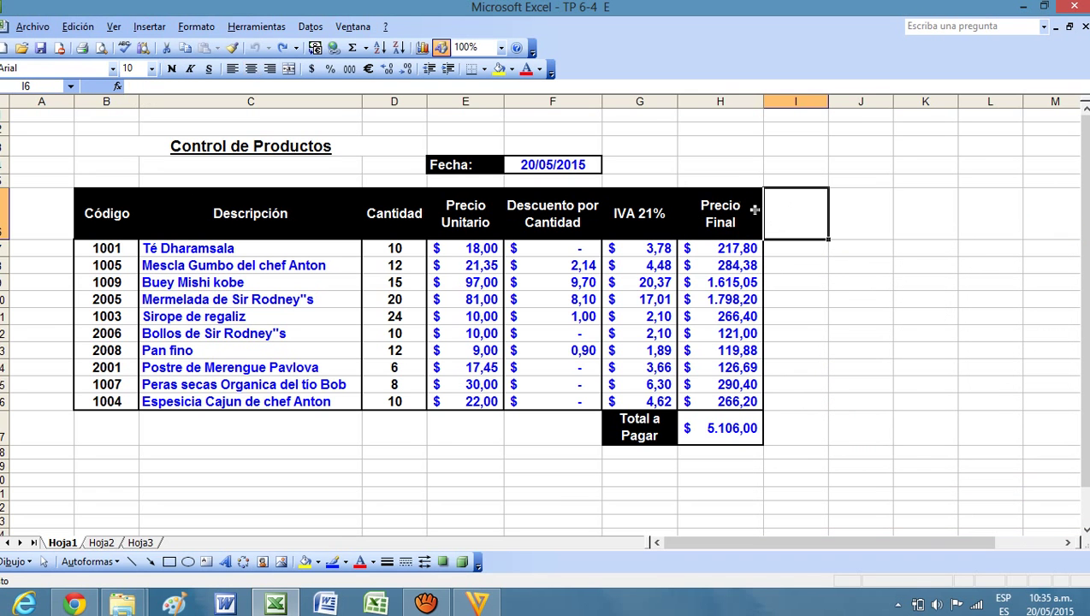
{"action": "type", "text": "4343"}
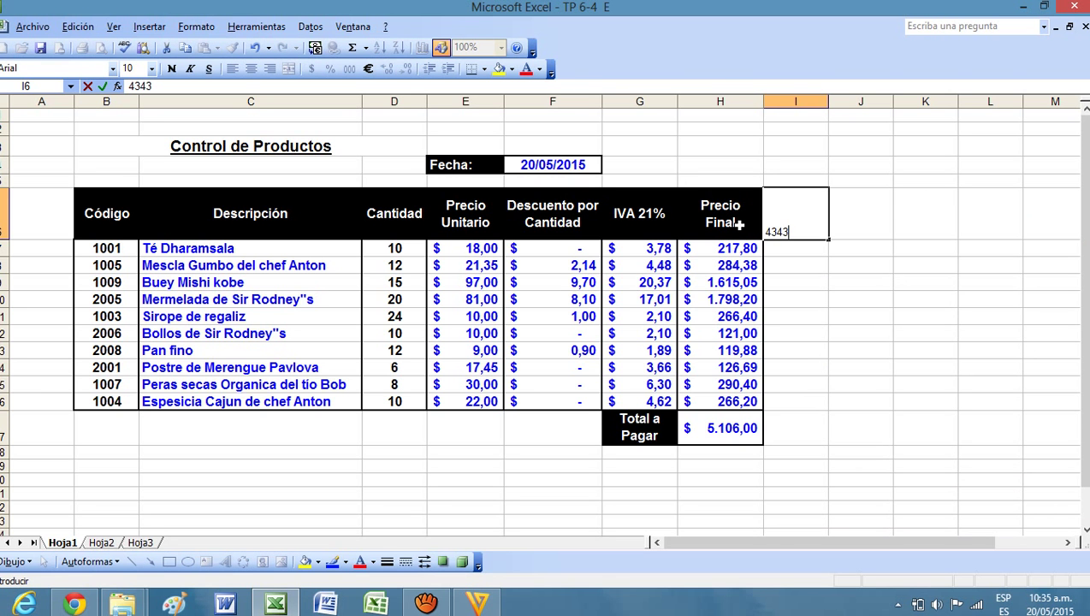
{"action": "key", "text": "Return"}
{"action": "type", "text": "rrerree"}
{"action": "key", "text": "Return"}
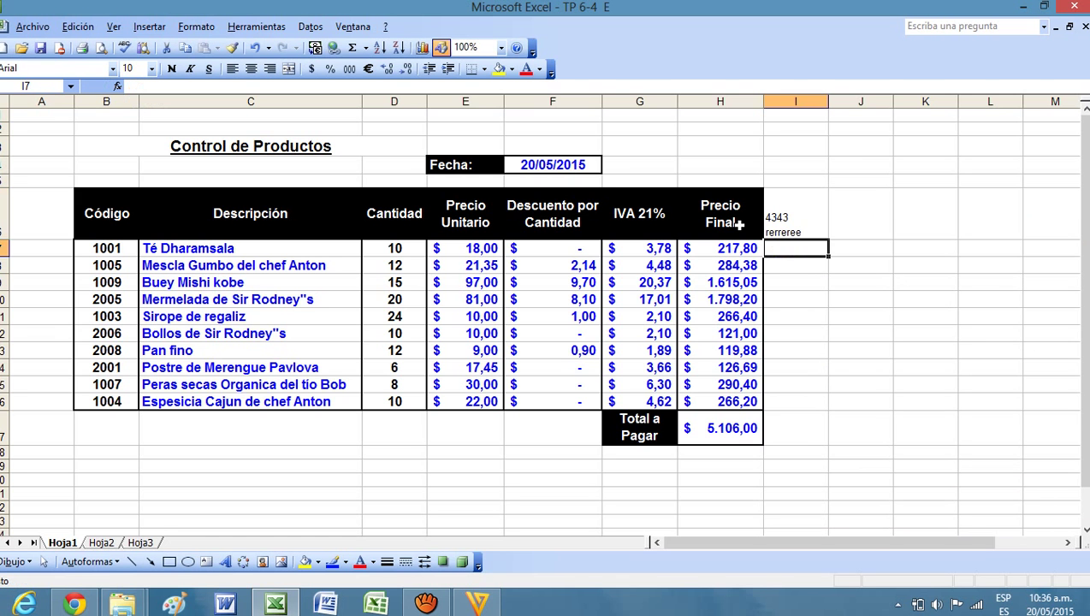
{"action": "left_click", "coordinate": [793, 298]}
{"action": "left_click", "coordinate": [795, 219]}
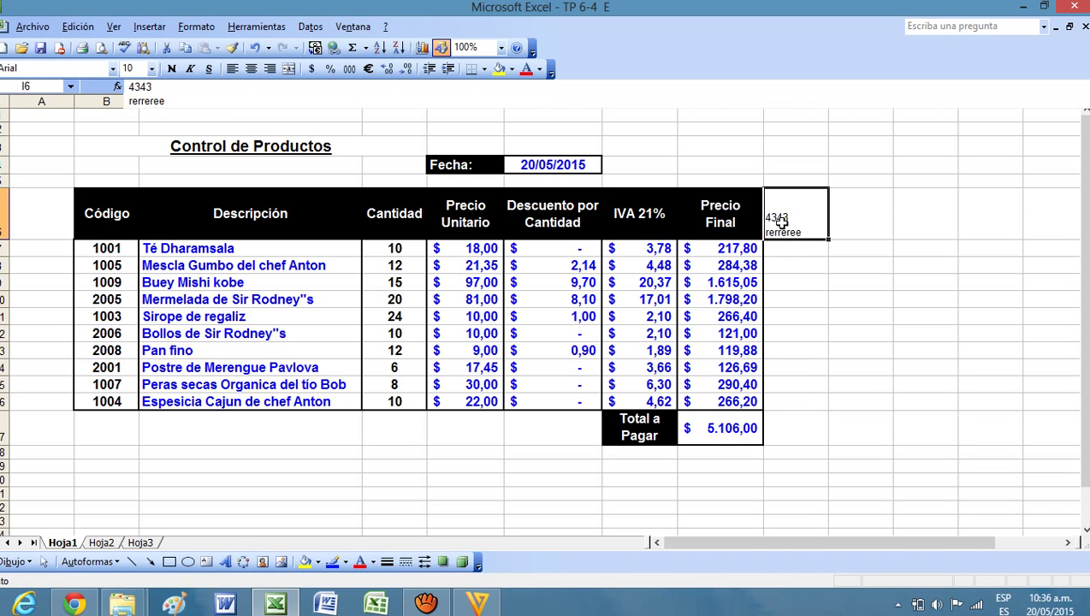
{"action": "key", "text": "Delete"}
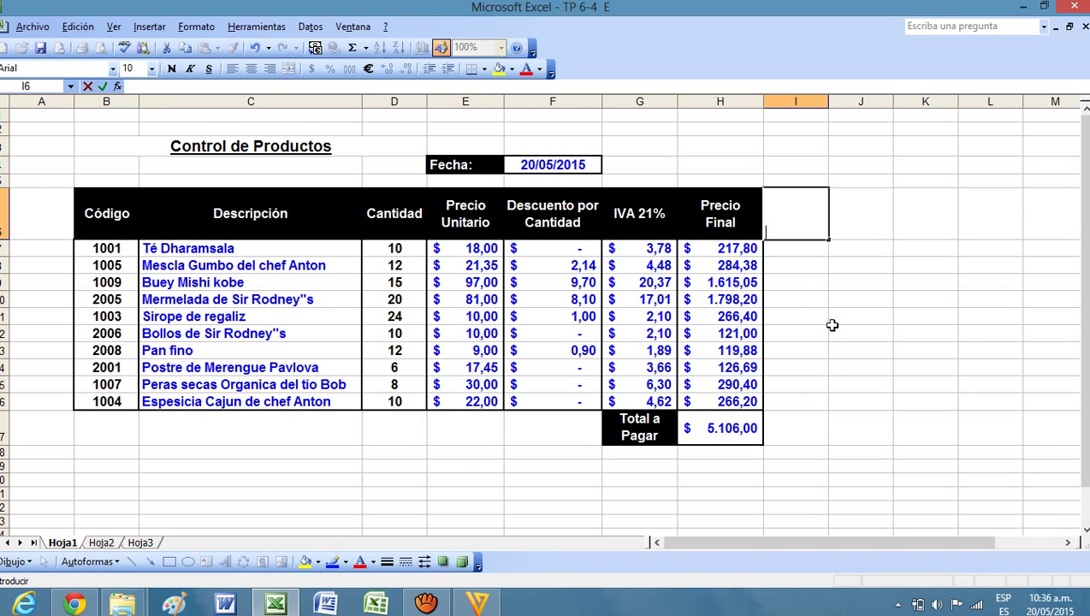
Select empty cell E20 and bring aTube Catcher forward, closing its start-up launcher
{"action": "left_click", "coordinate": [834, 304]}
{"action": "left_click", "coordinate": [462, 462]}
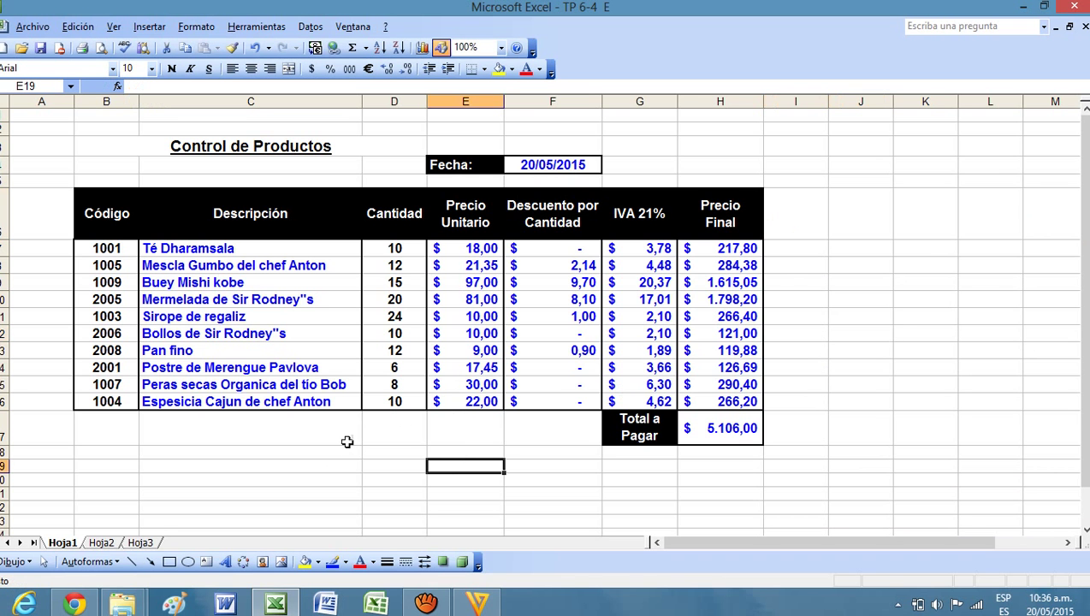
{"action": "left_click", "coordinate": [329, 462]}
{"action": "left_click", "coordinate": [439, 478]}
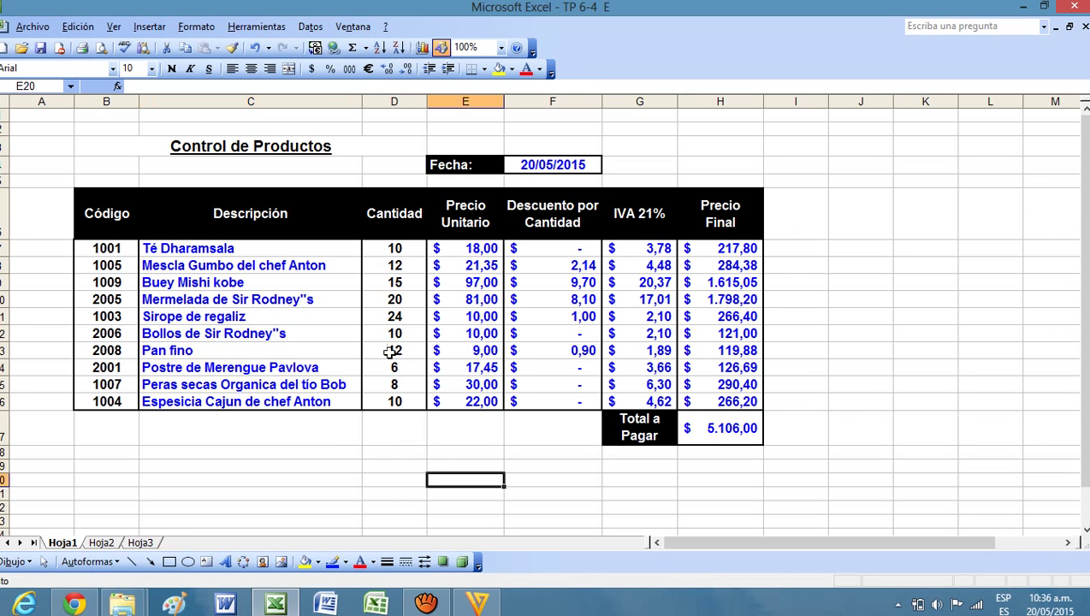
{"action": "left_click", "coordinate": [425, 603]}
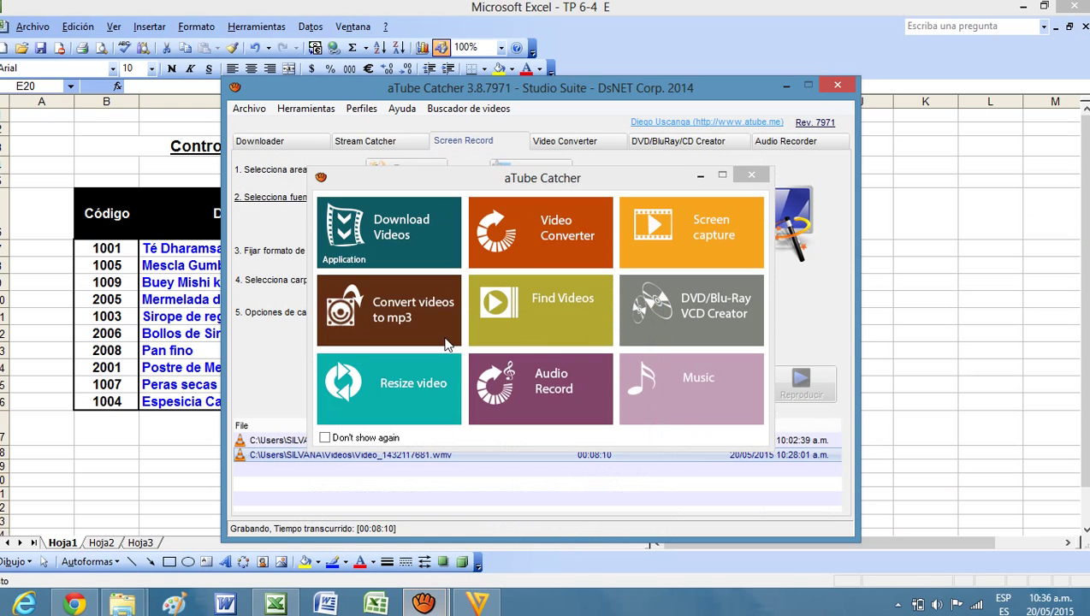
{"action": "left_click", "coordinate": [700, 176]}
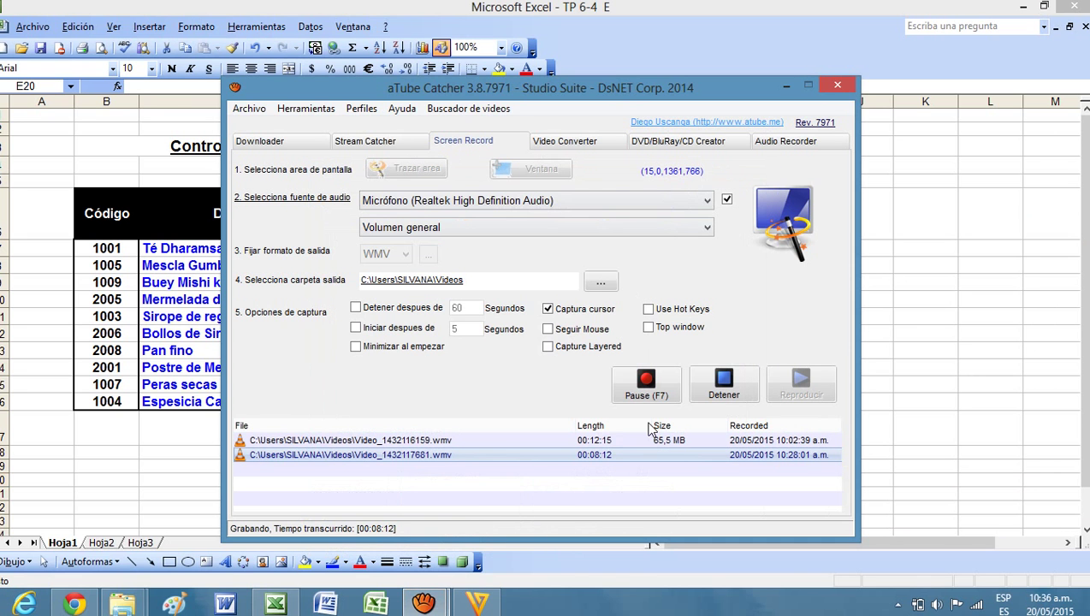